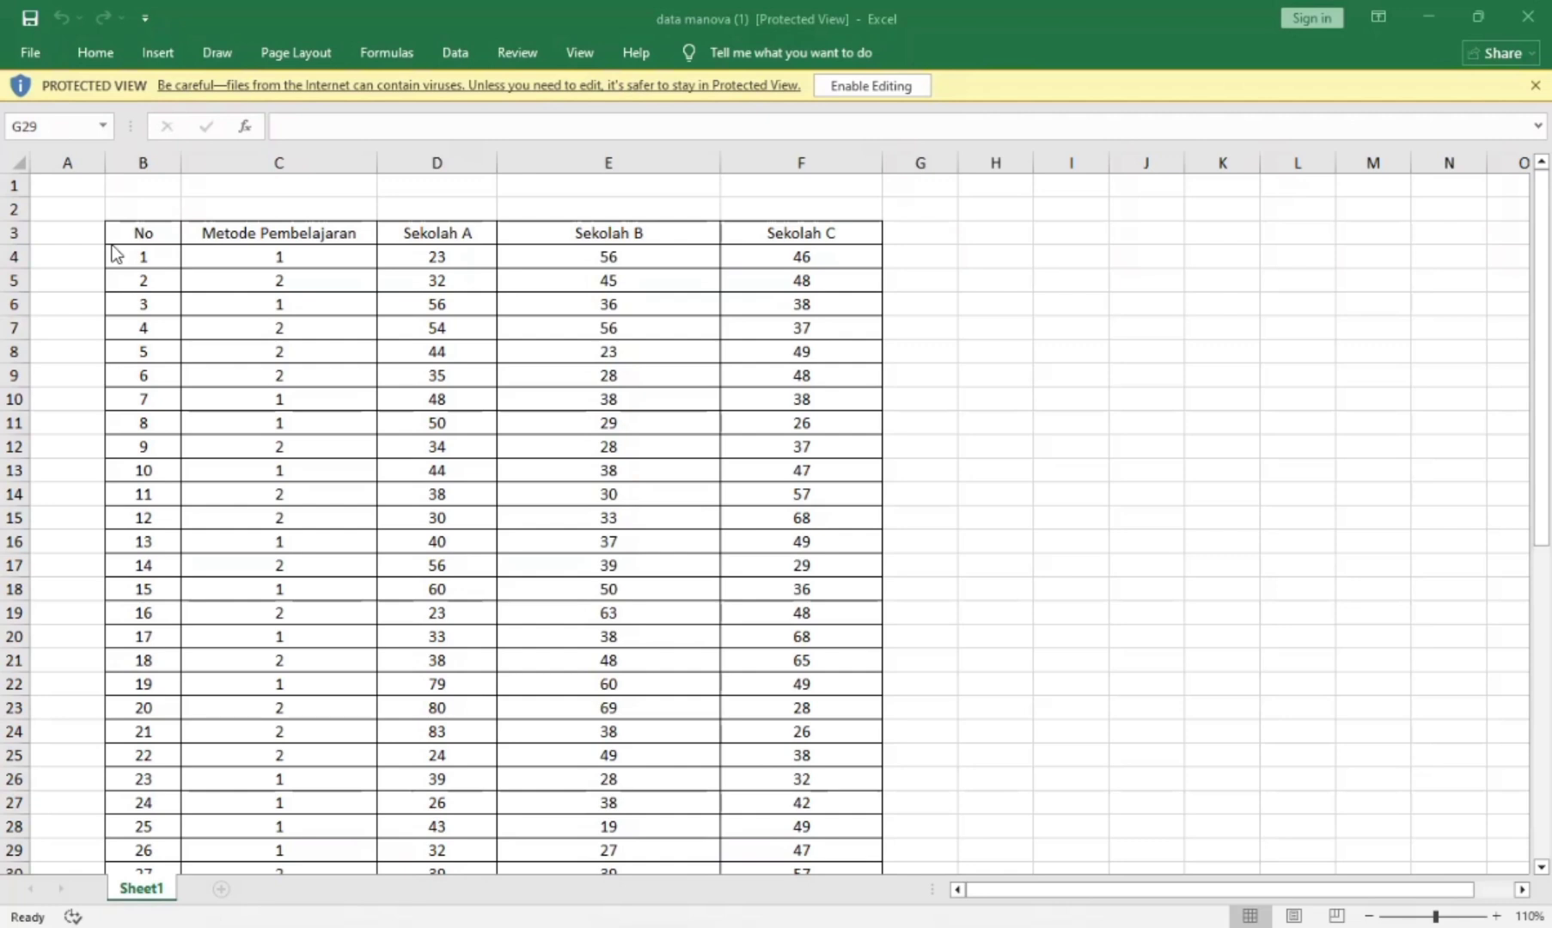
Copy the whole data table with its headers, cells B3:F53, from the data manova sheet
click(172, 200)
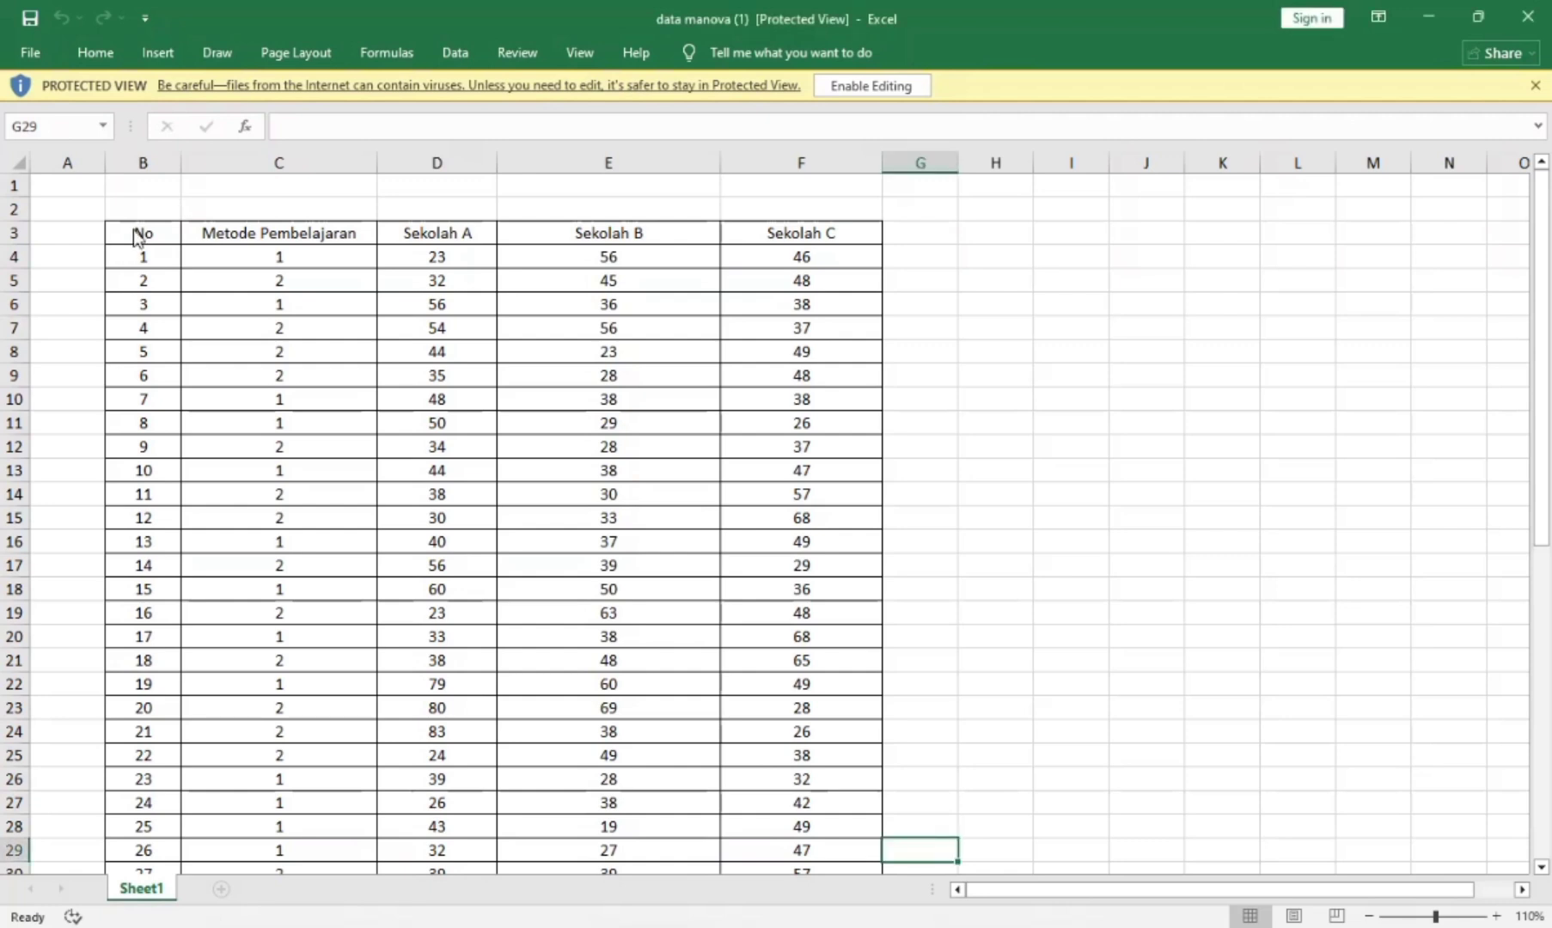
click(133, 231)
drag(132, 227, 876, 866)
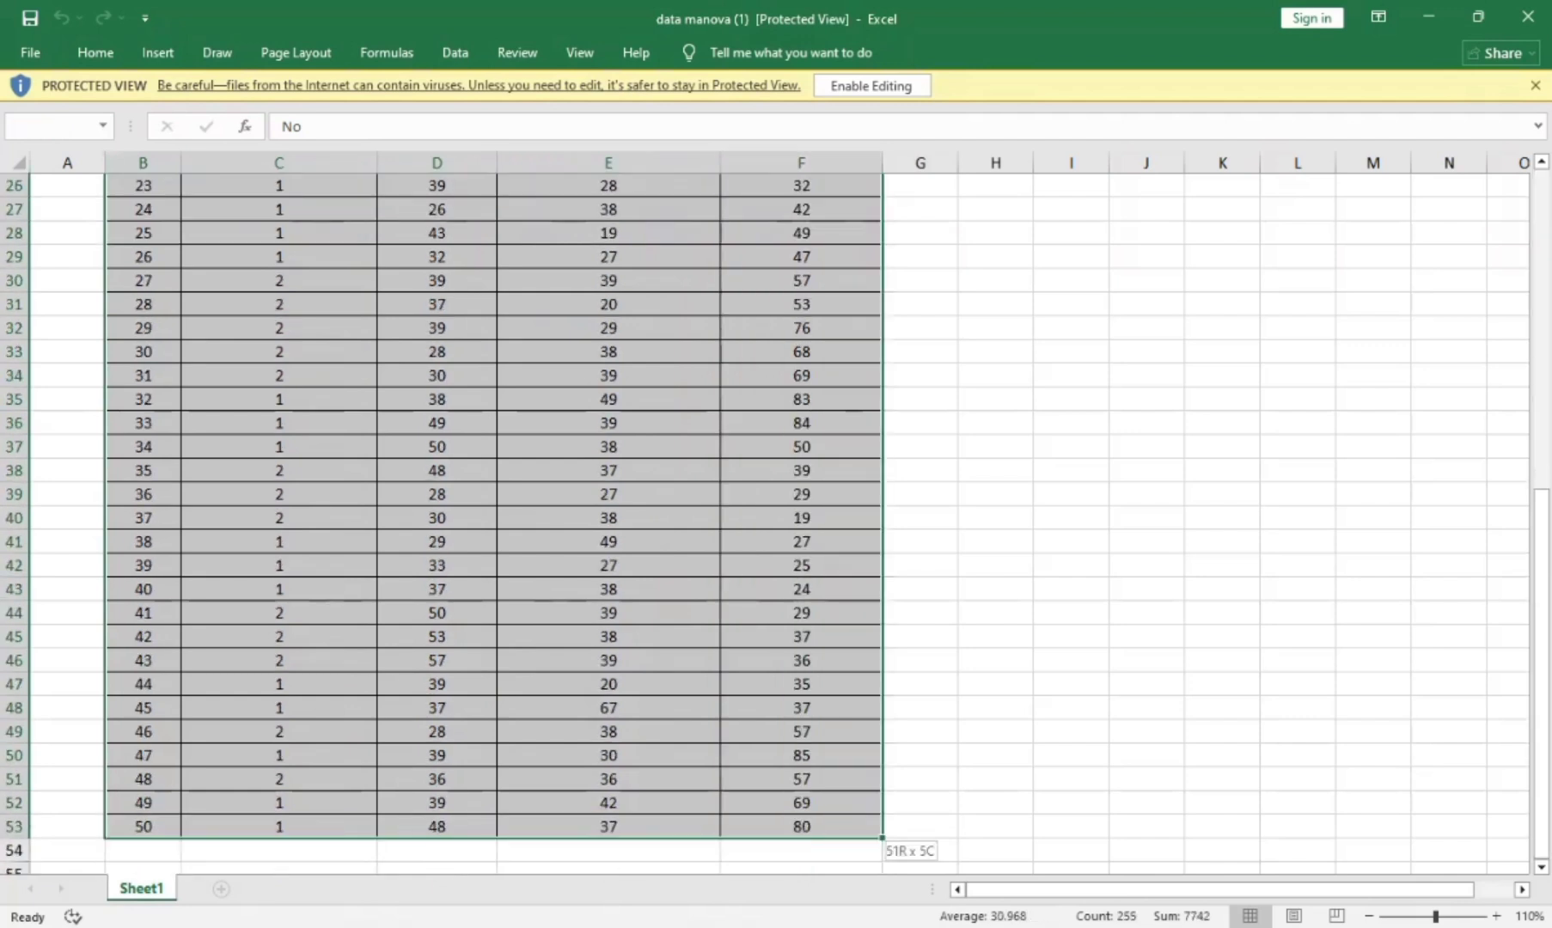
right_click(631, 738)
click(708, 292)
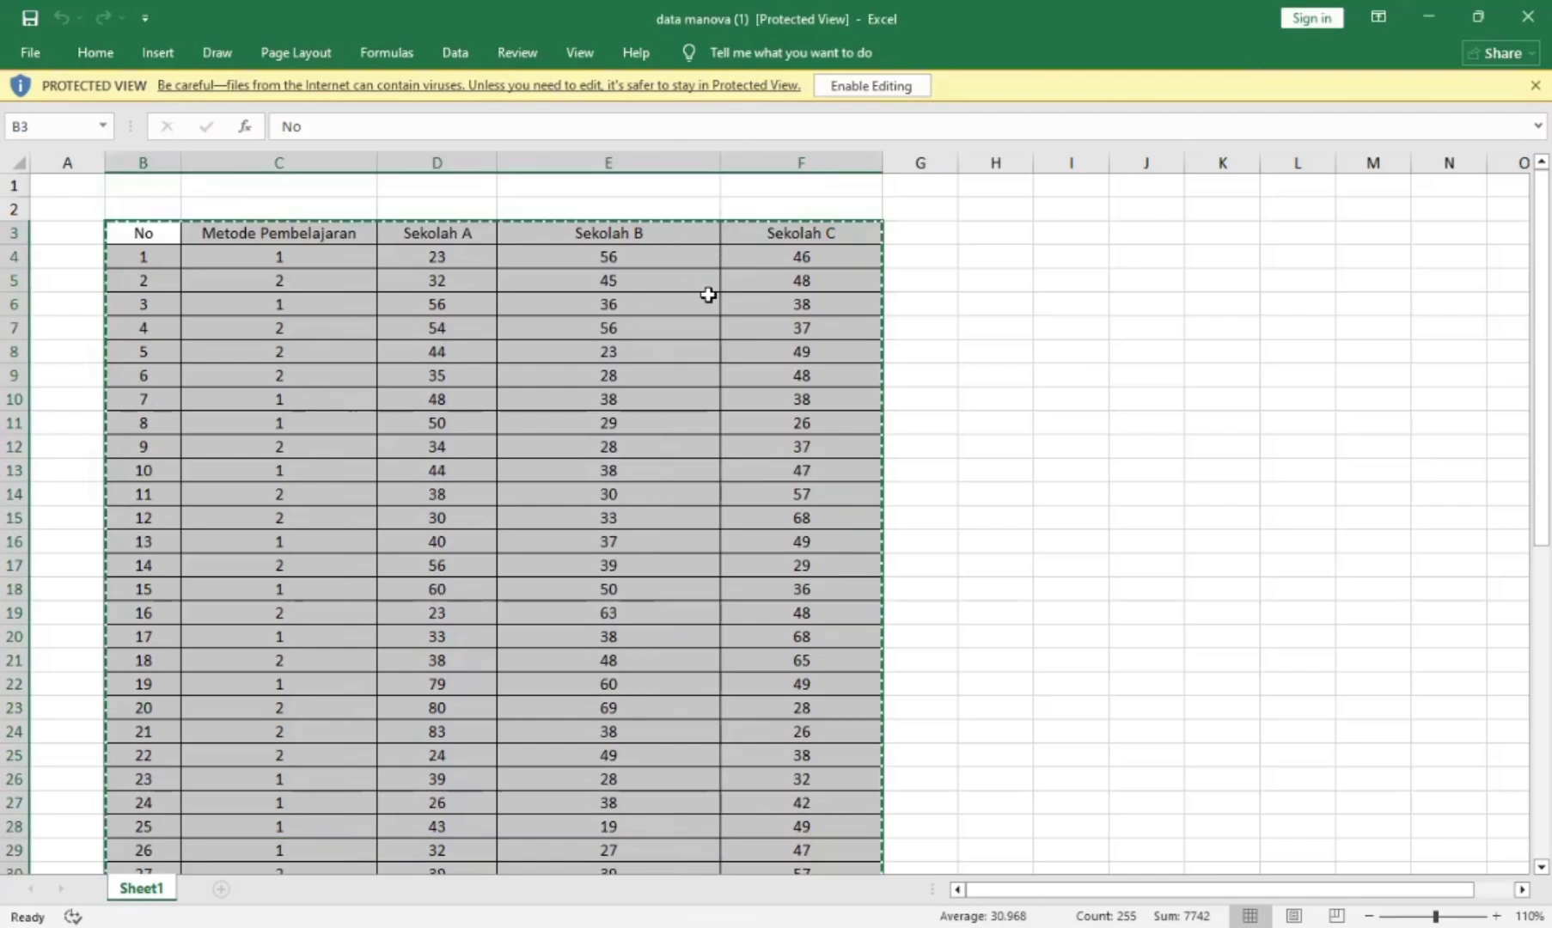
Switch to SPSS Statistics and paste the copied table with variable names, starting at the first cell of the empty dataset
key(alt+Tab)
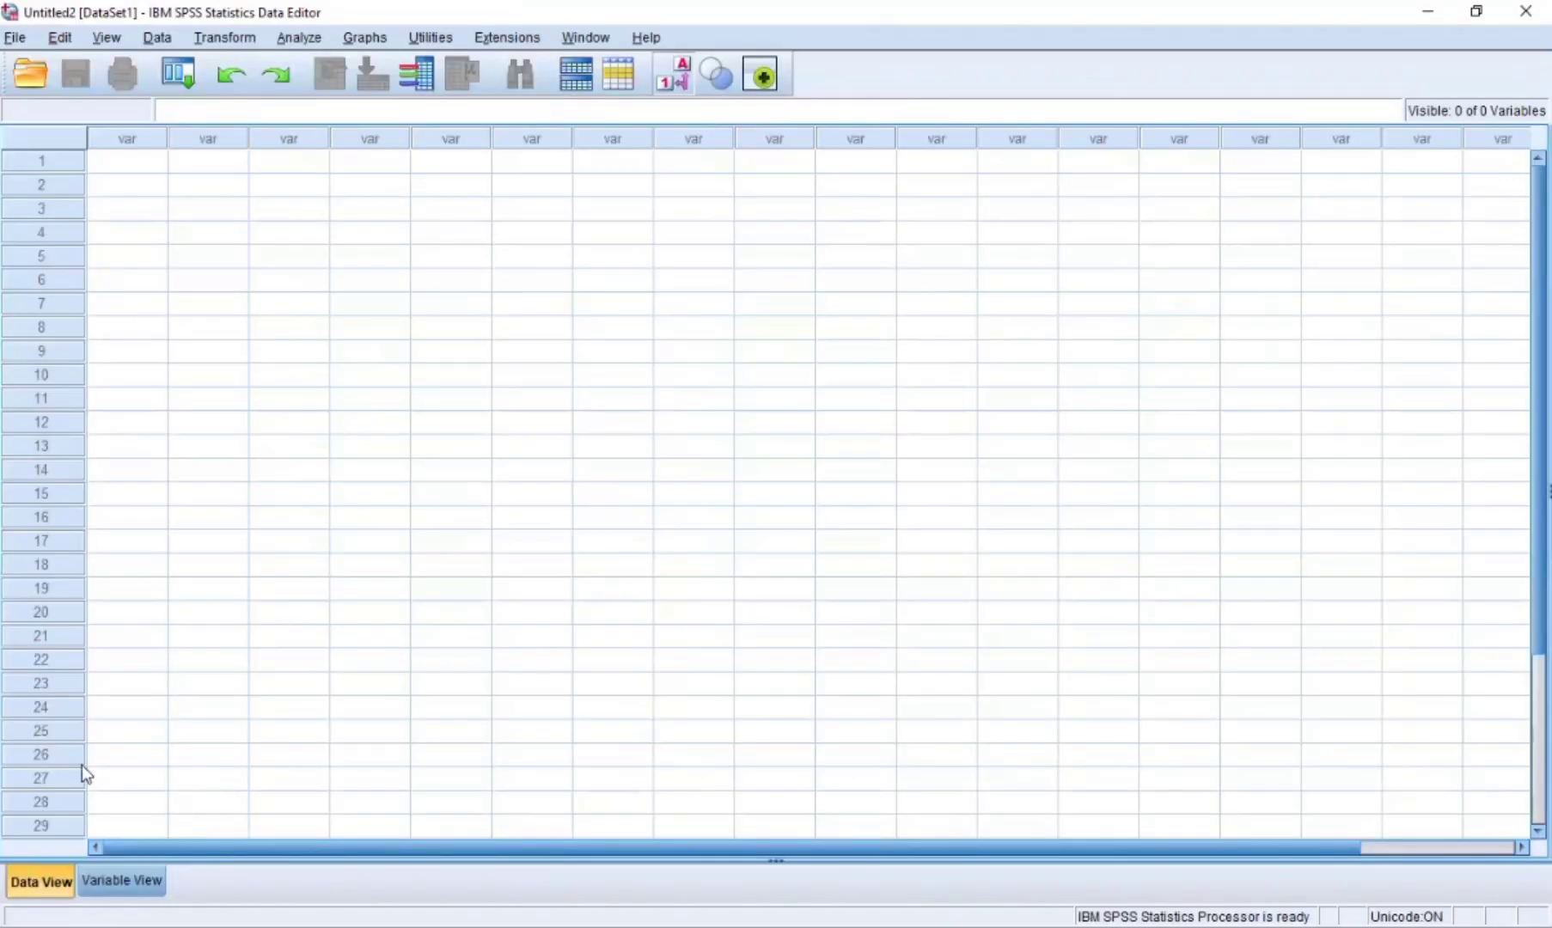
click(128, 165)
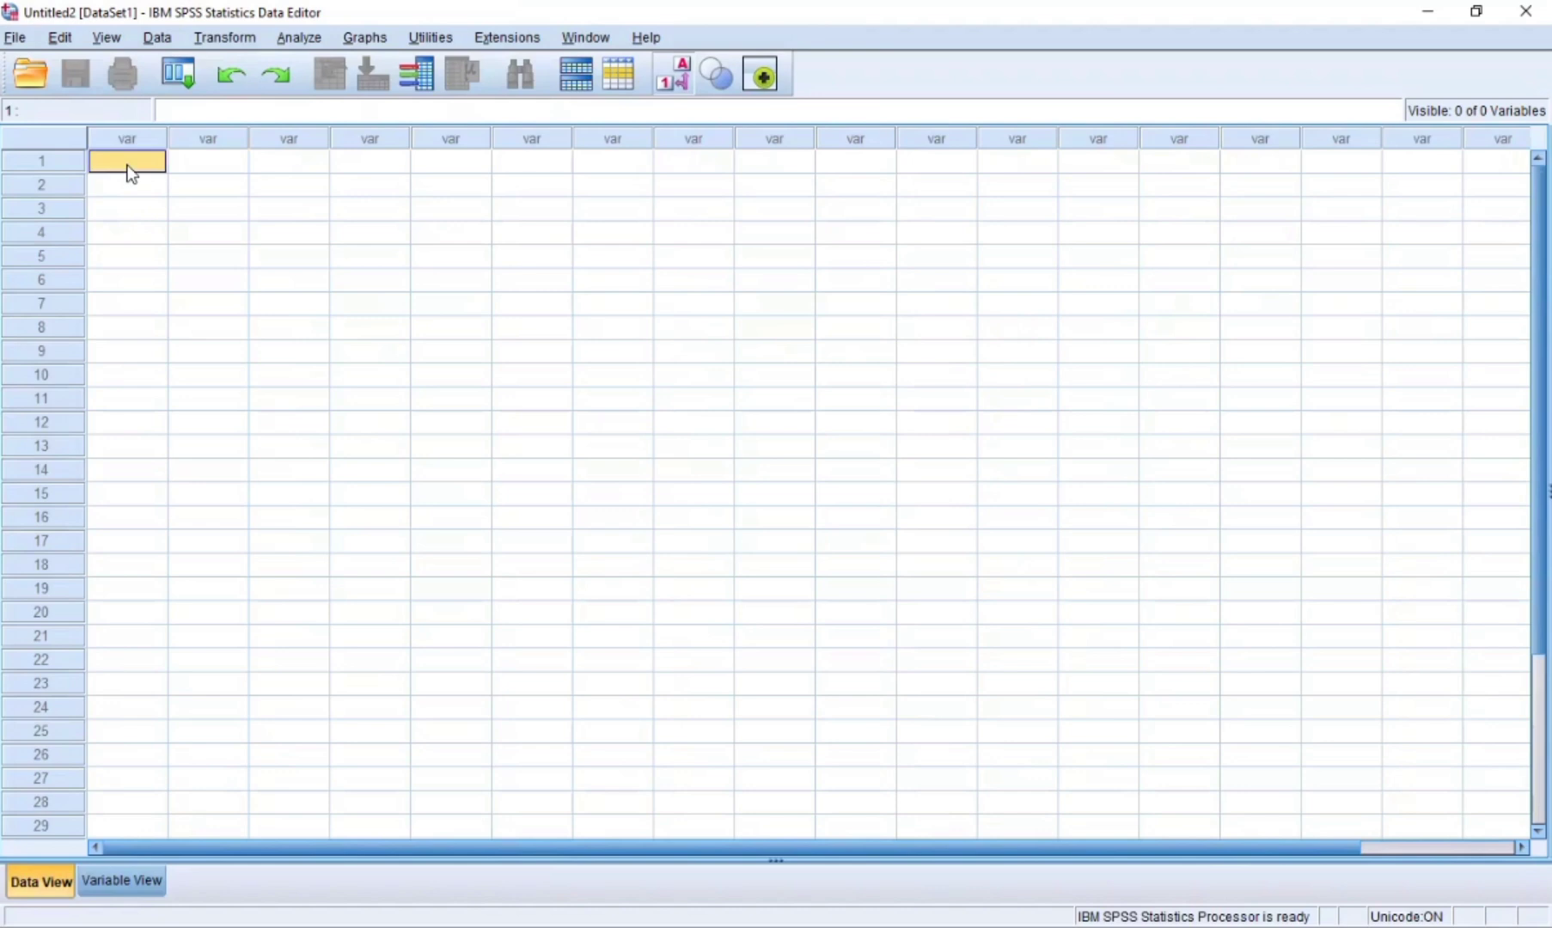
right_click(128, 165)
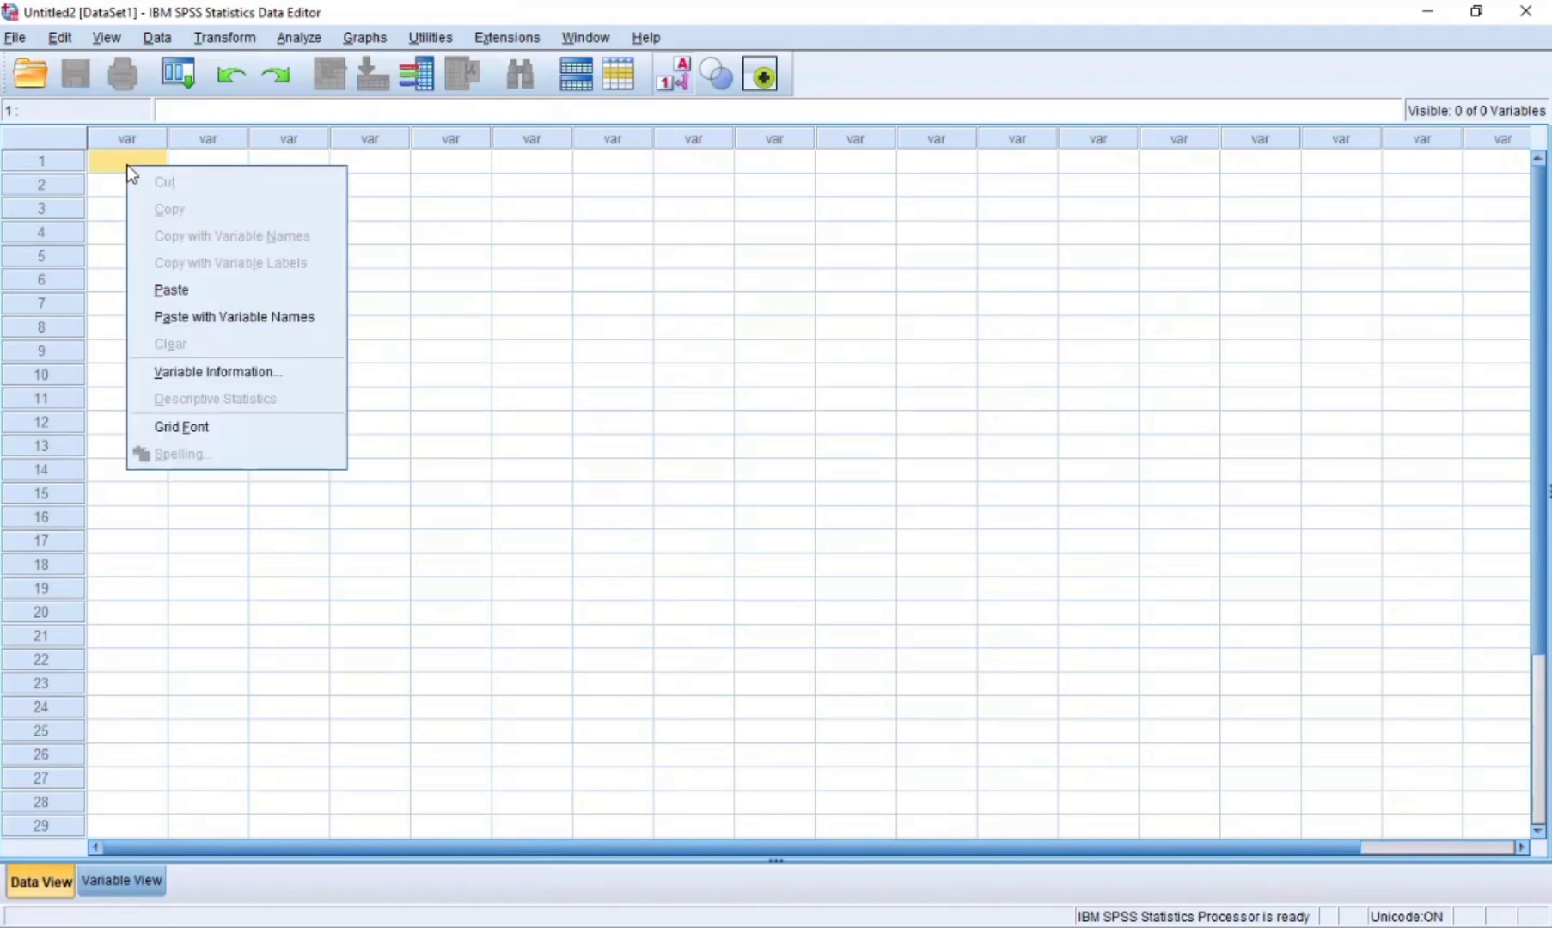
click(248, 318)
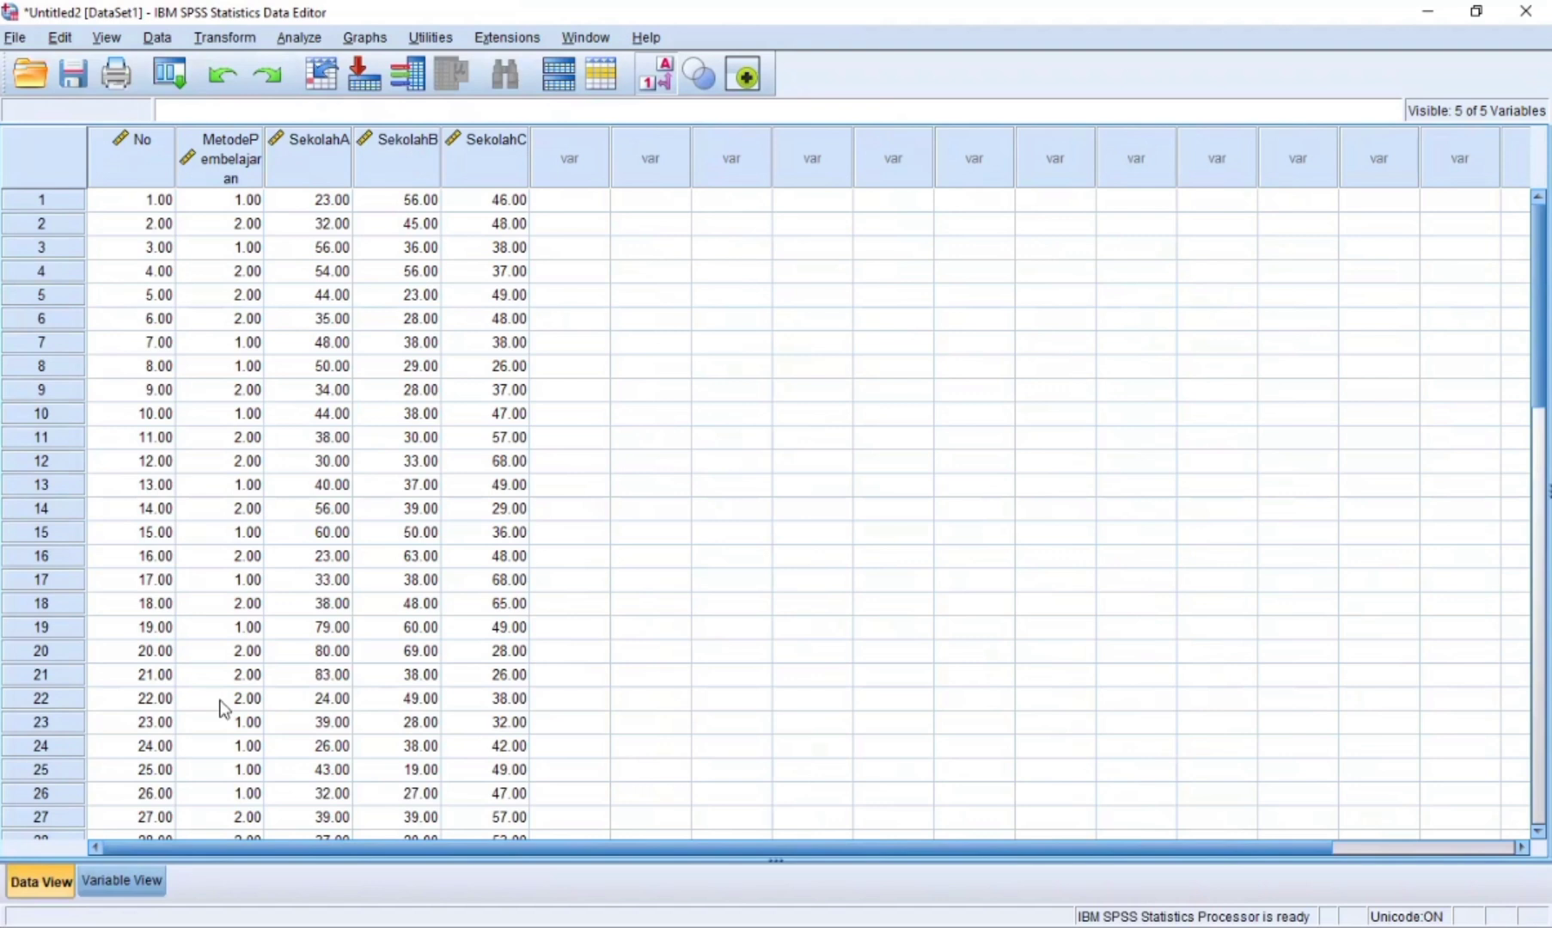
Add a value label to the Metode Pembelajaran variable, defining 1 as "Metode Konvensional"
click(125, 879)
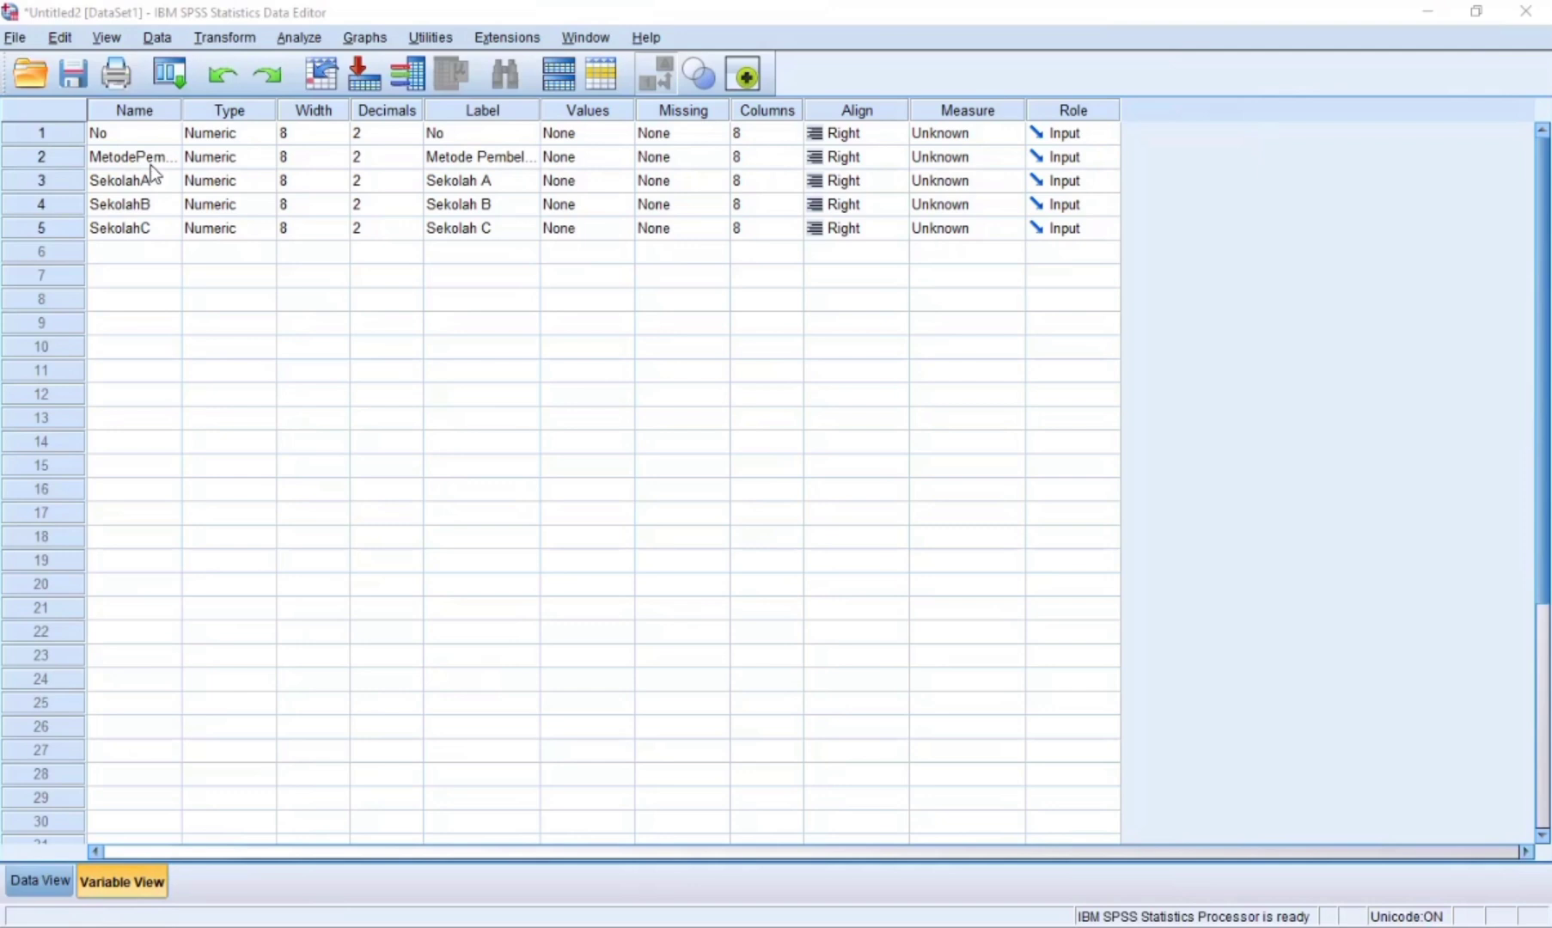
click(626, 156)
text(1)
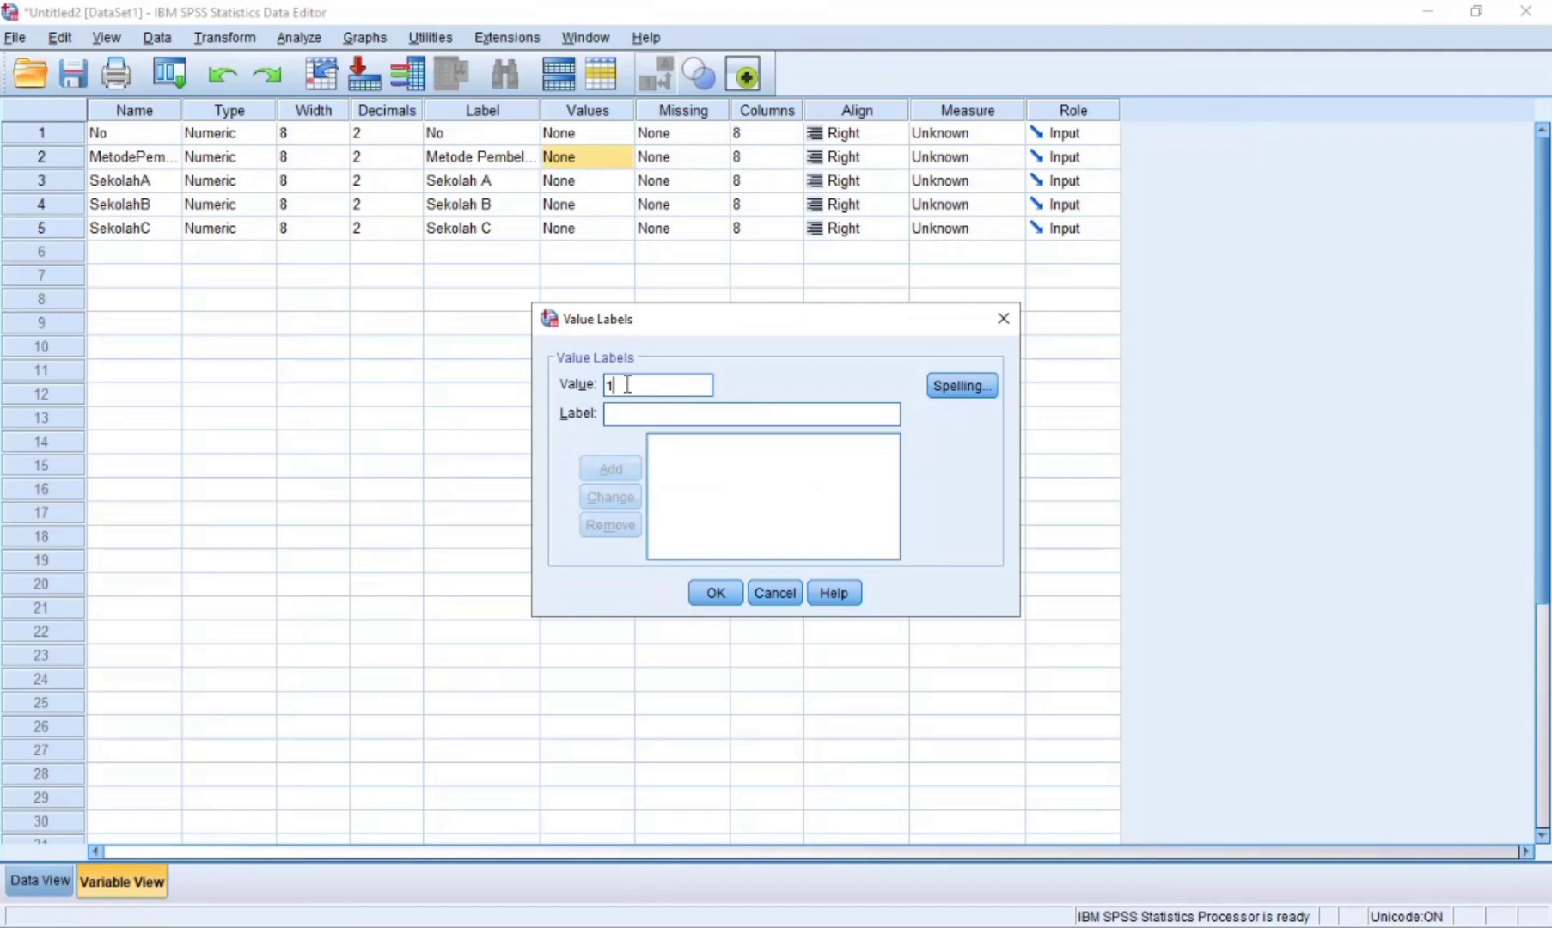
click(710, 414)
text(Met)
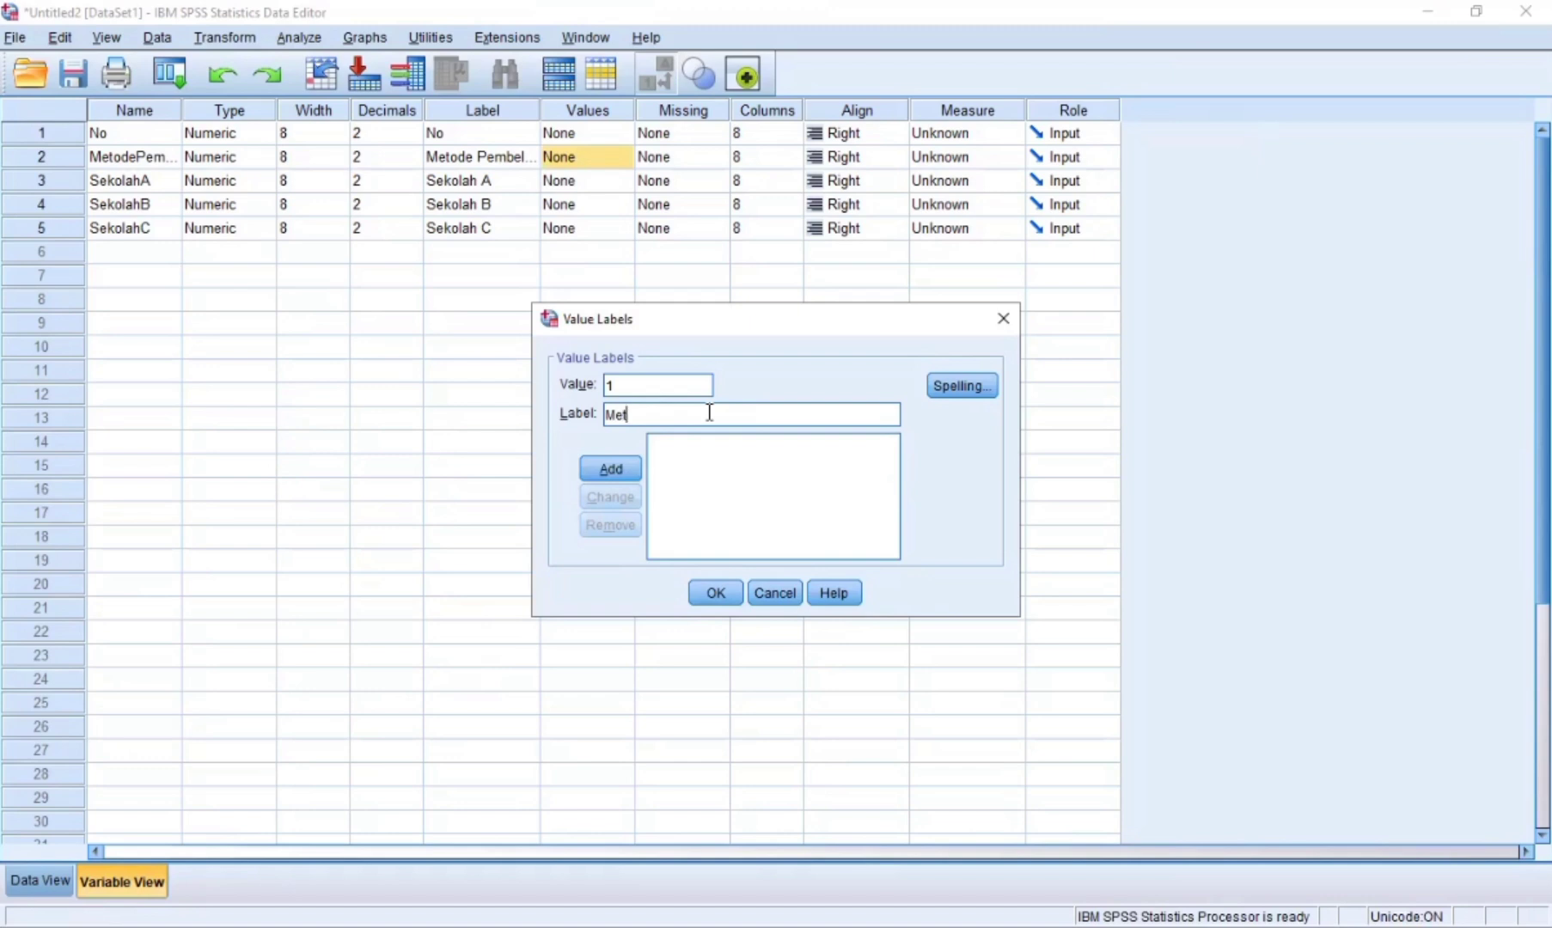
text(ode)
text( Kom)
text(ensi)
text(onal)
click(608, 471)
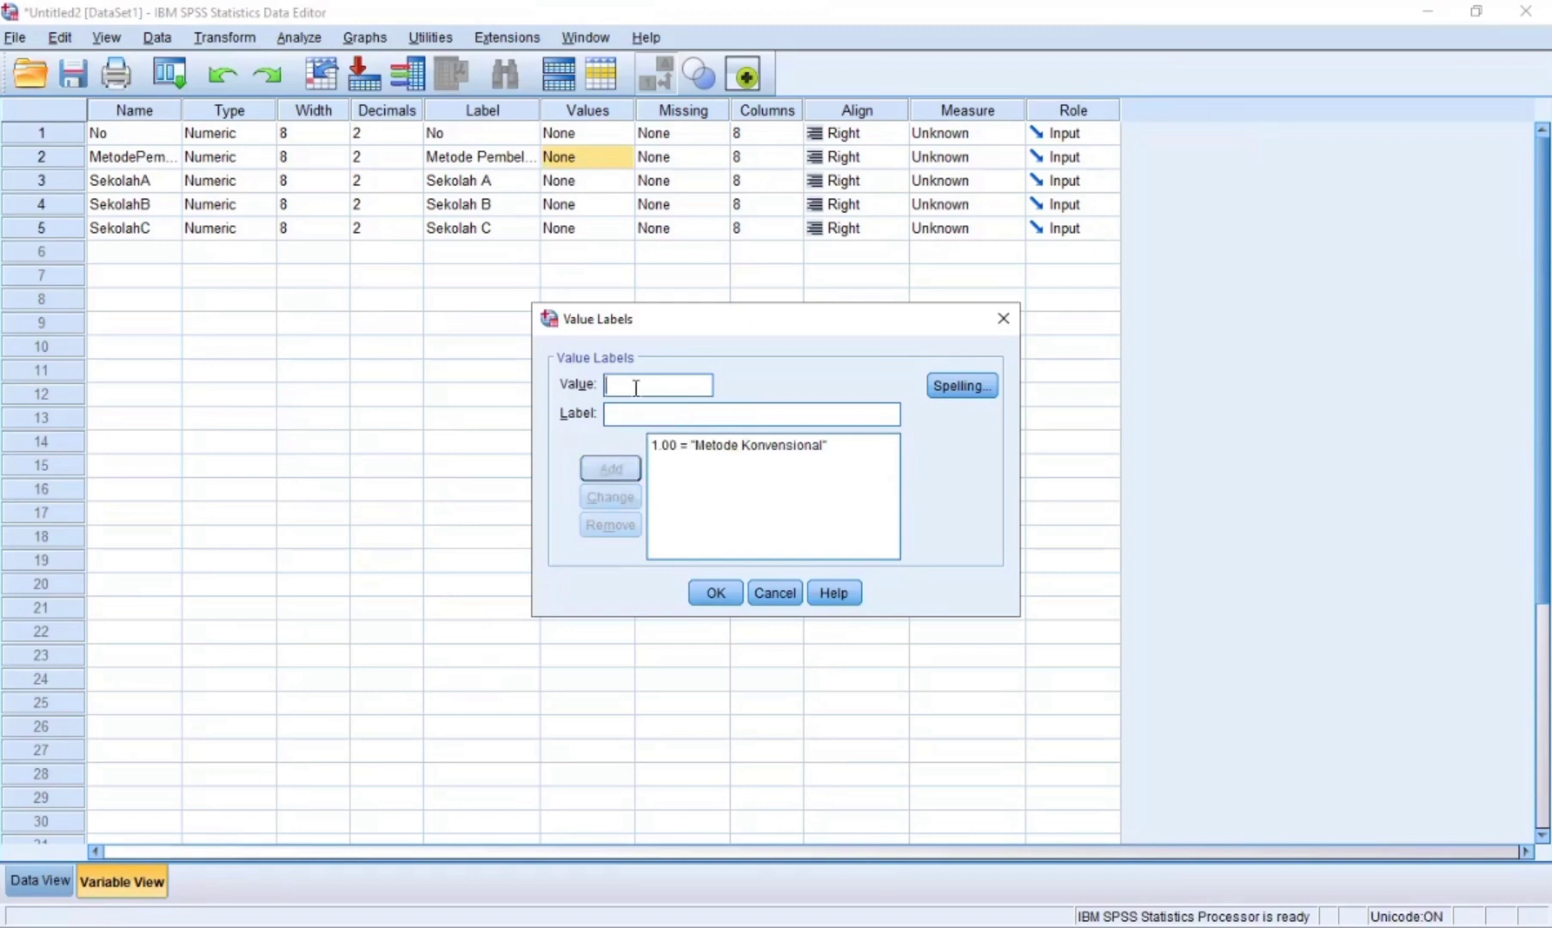
Define value 2 of Metode Pembelajaran as "Metode Modern" and accept the value labels
text(2)
click(629, 416)
text(M)
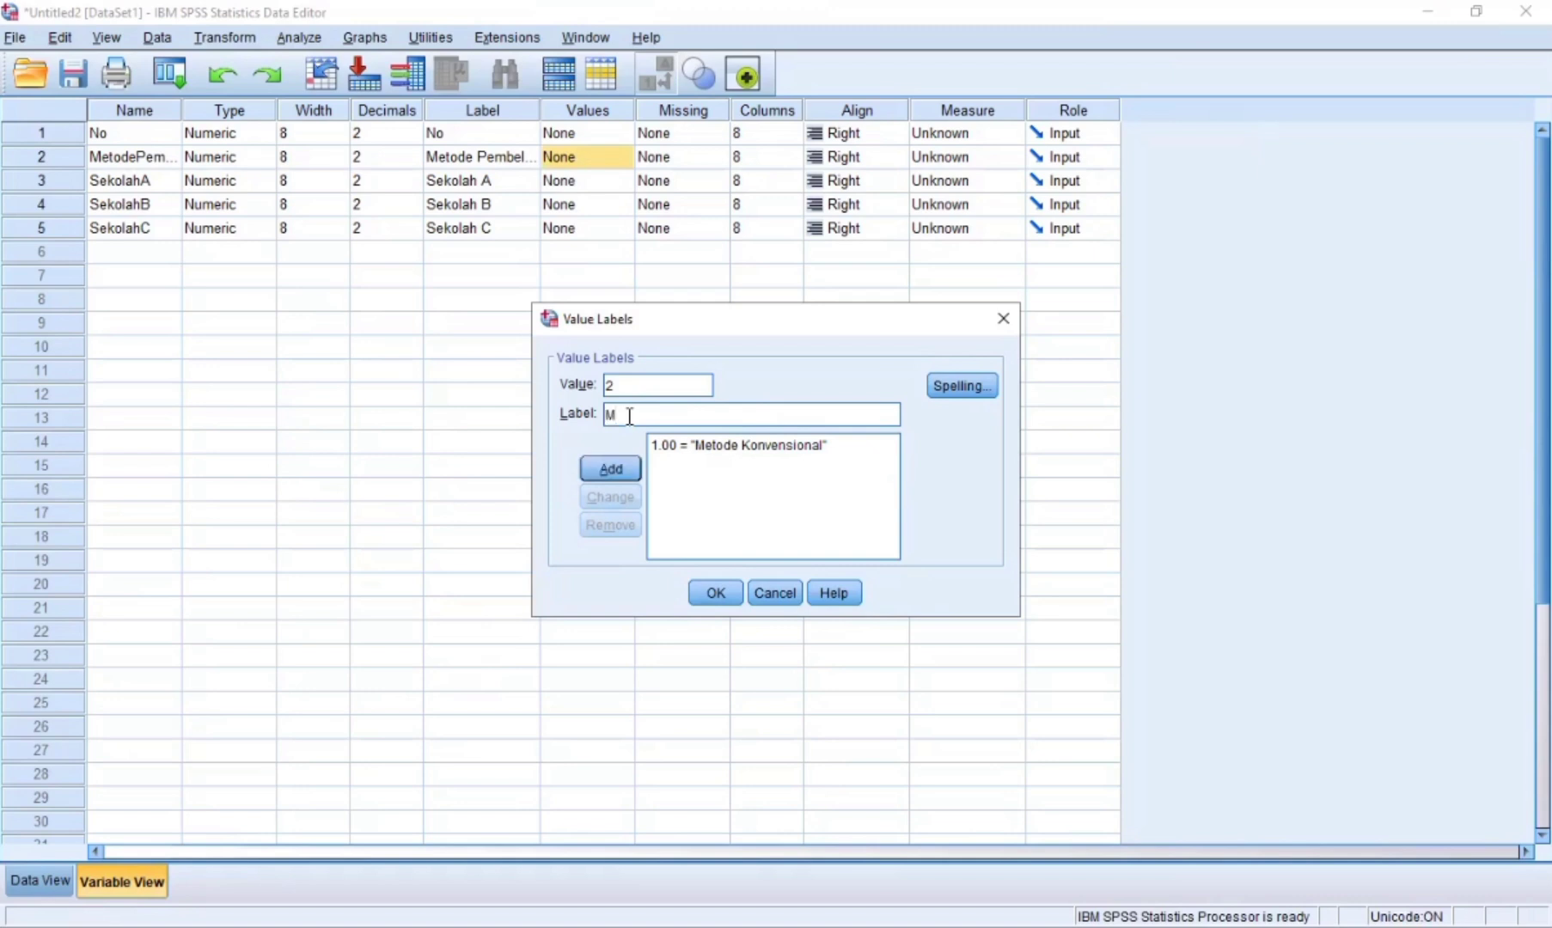
text(etode Modern)
click(592, 473)
click(719, 596)
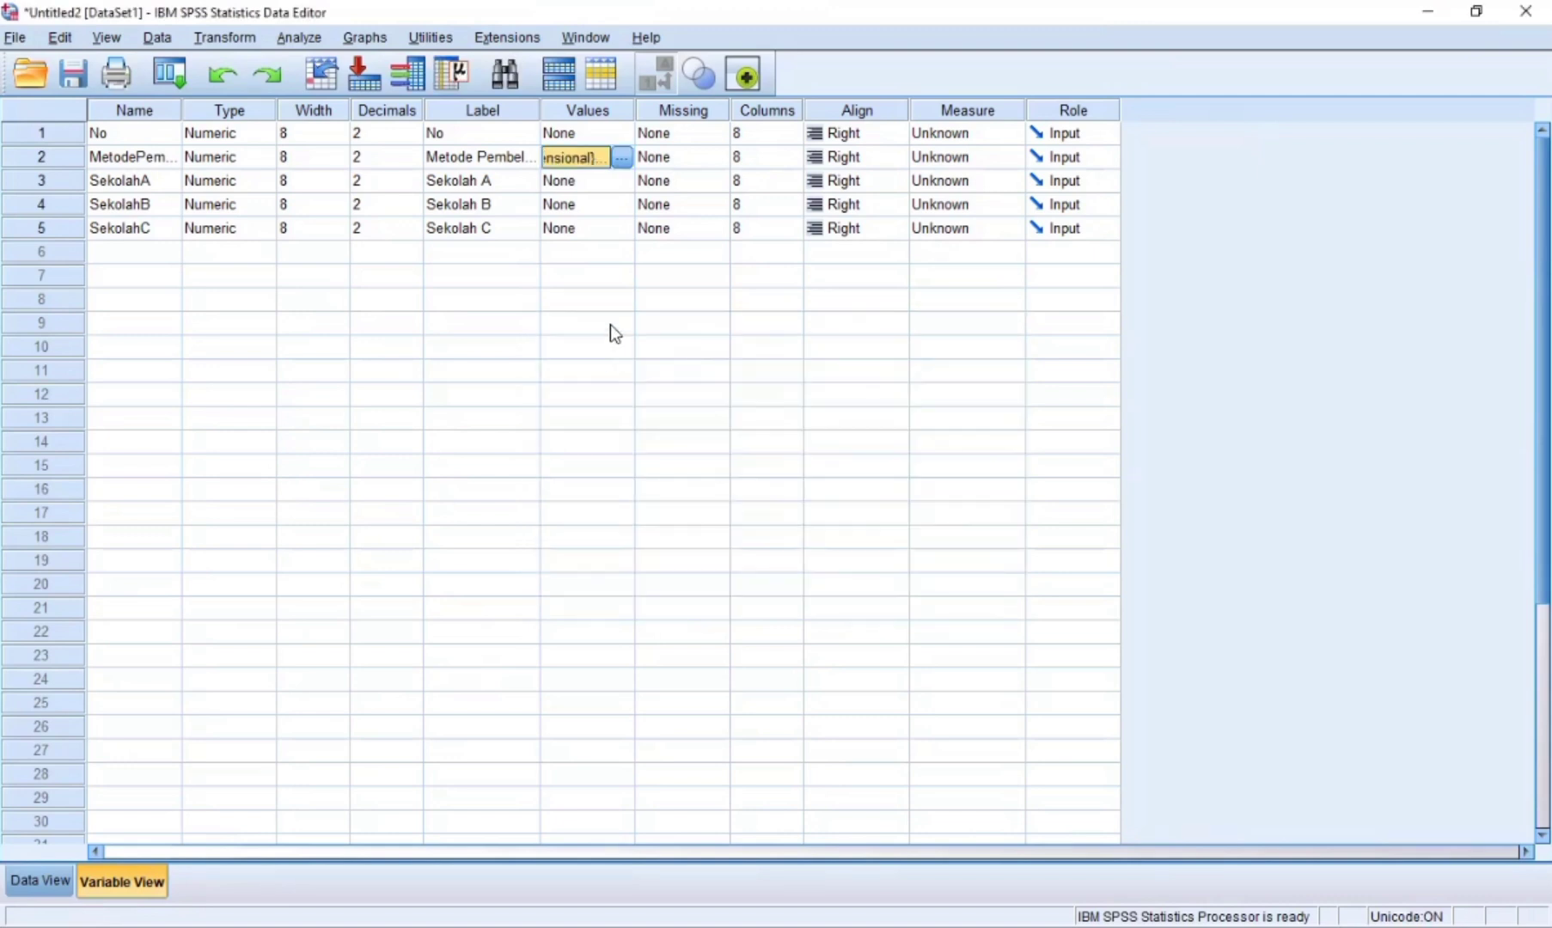
Start a General Linear Model Multivariate analysis and assign Metode Pembelajaran as the fixed factor
click(296, 39)
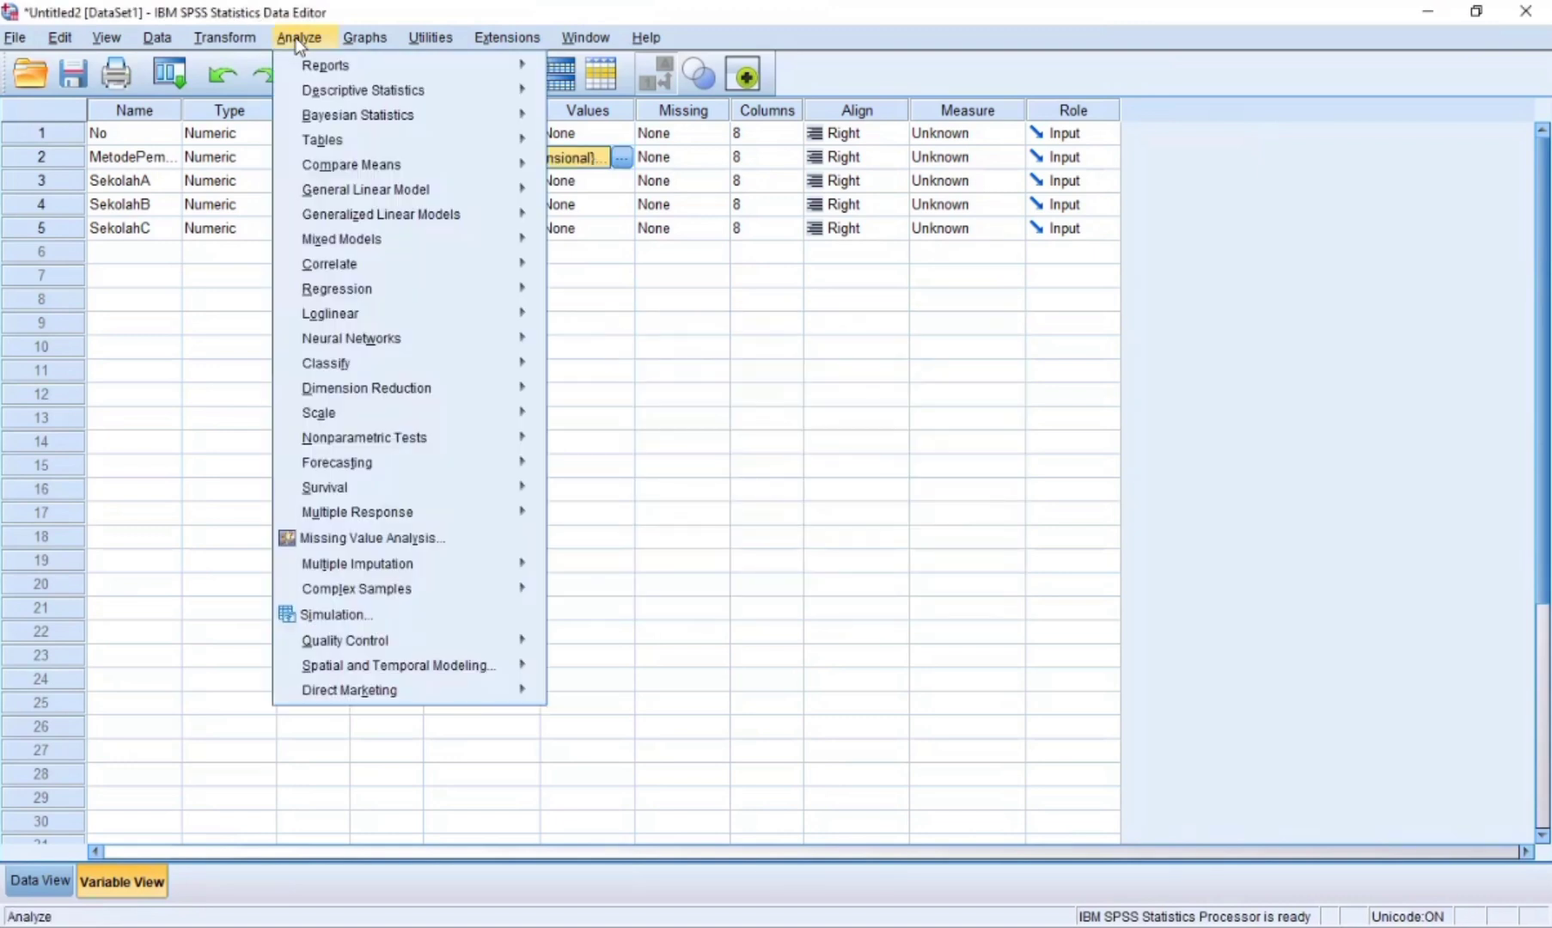
mouse_move(349, 191)
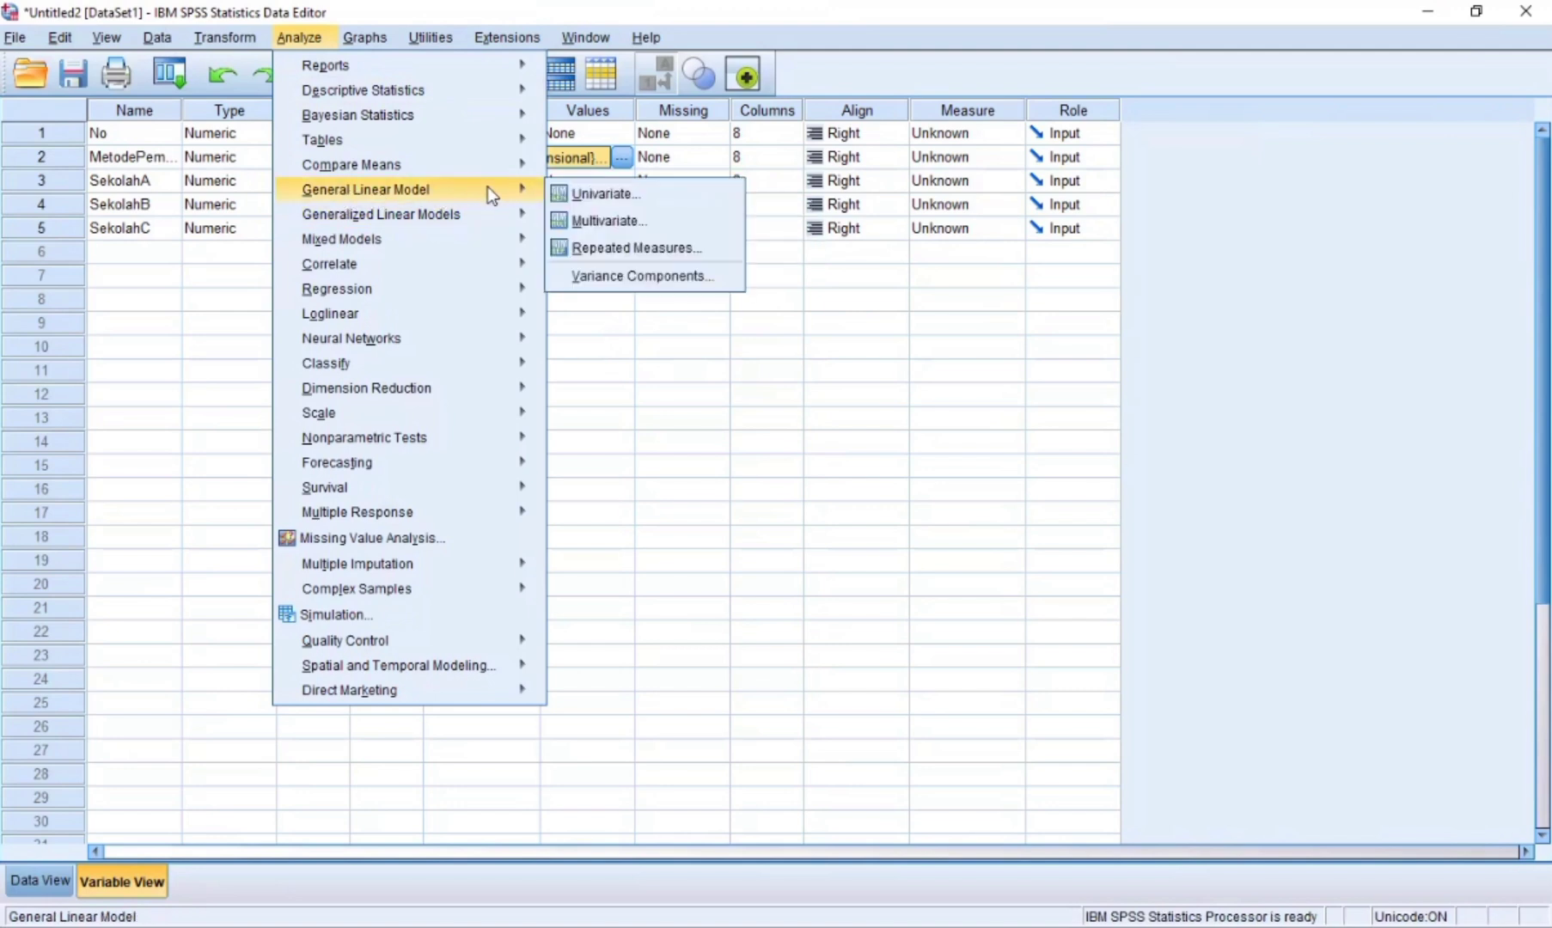
click(624, 222)
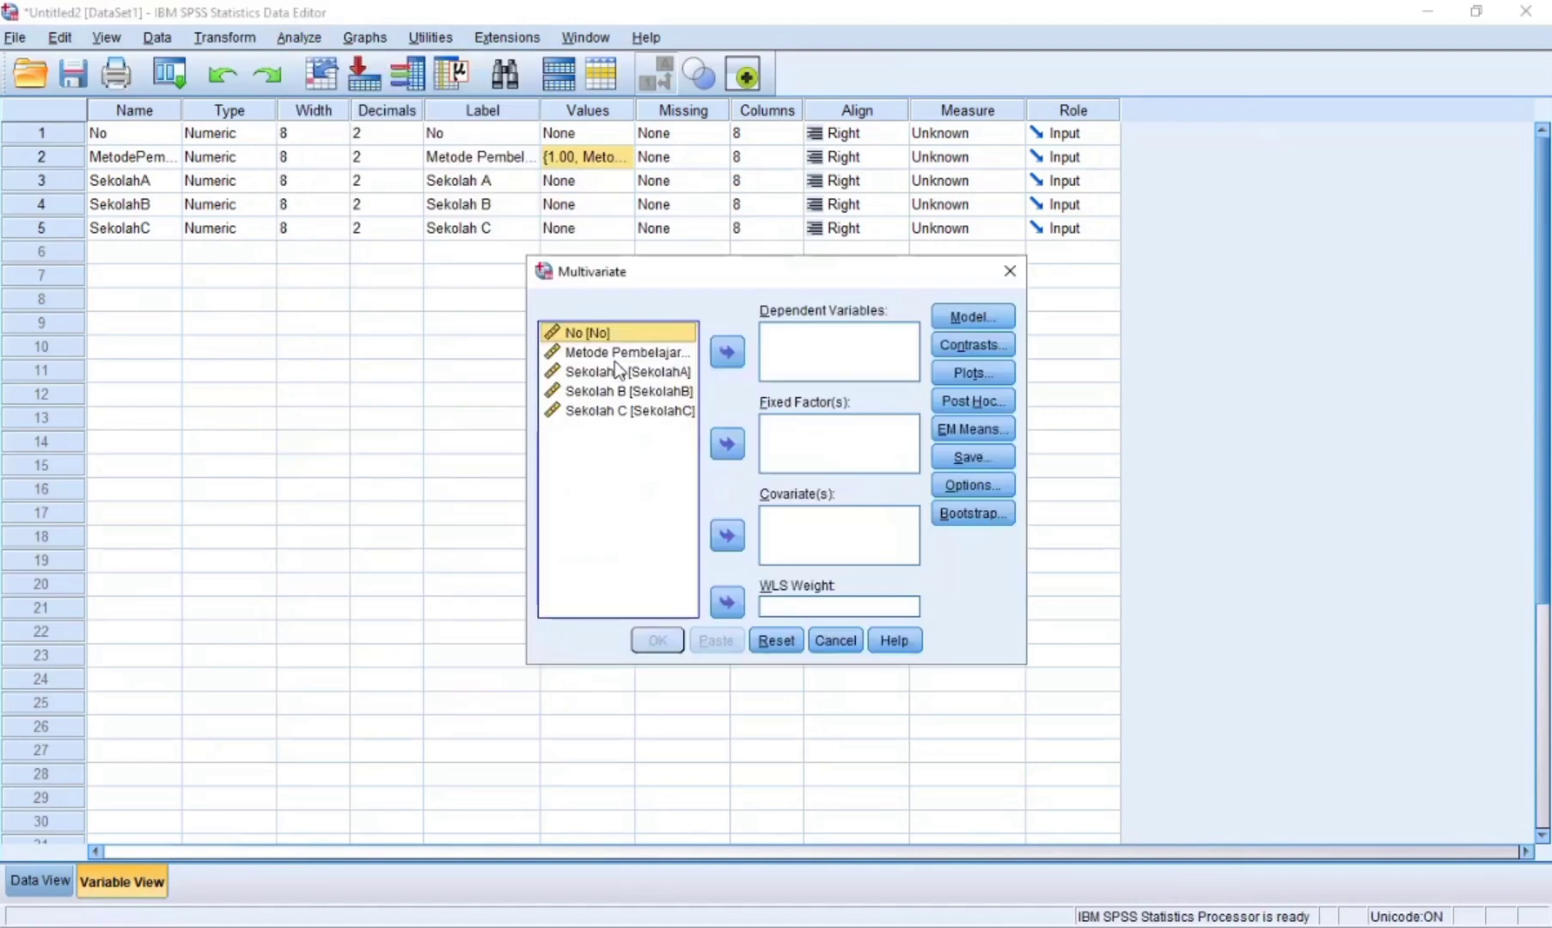
click(615, 352)
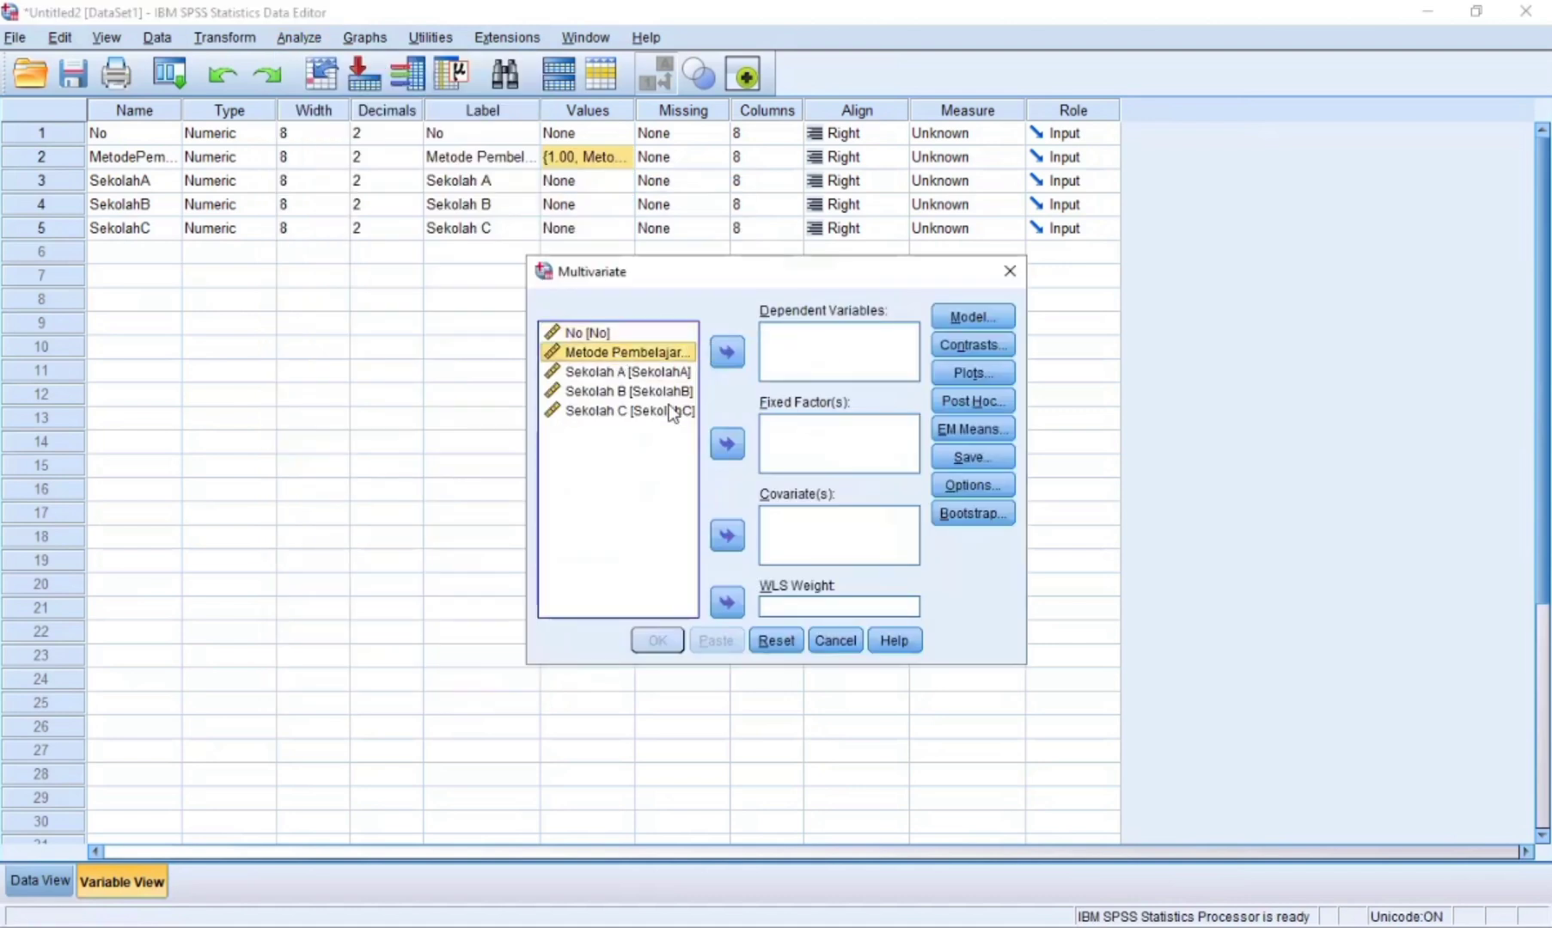
click(727, 443)
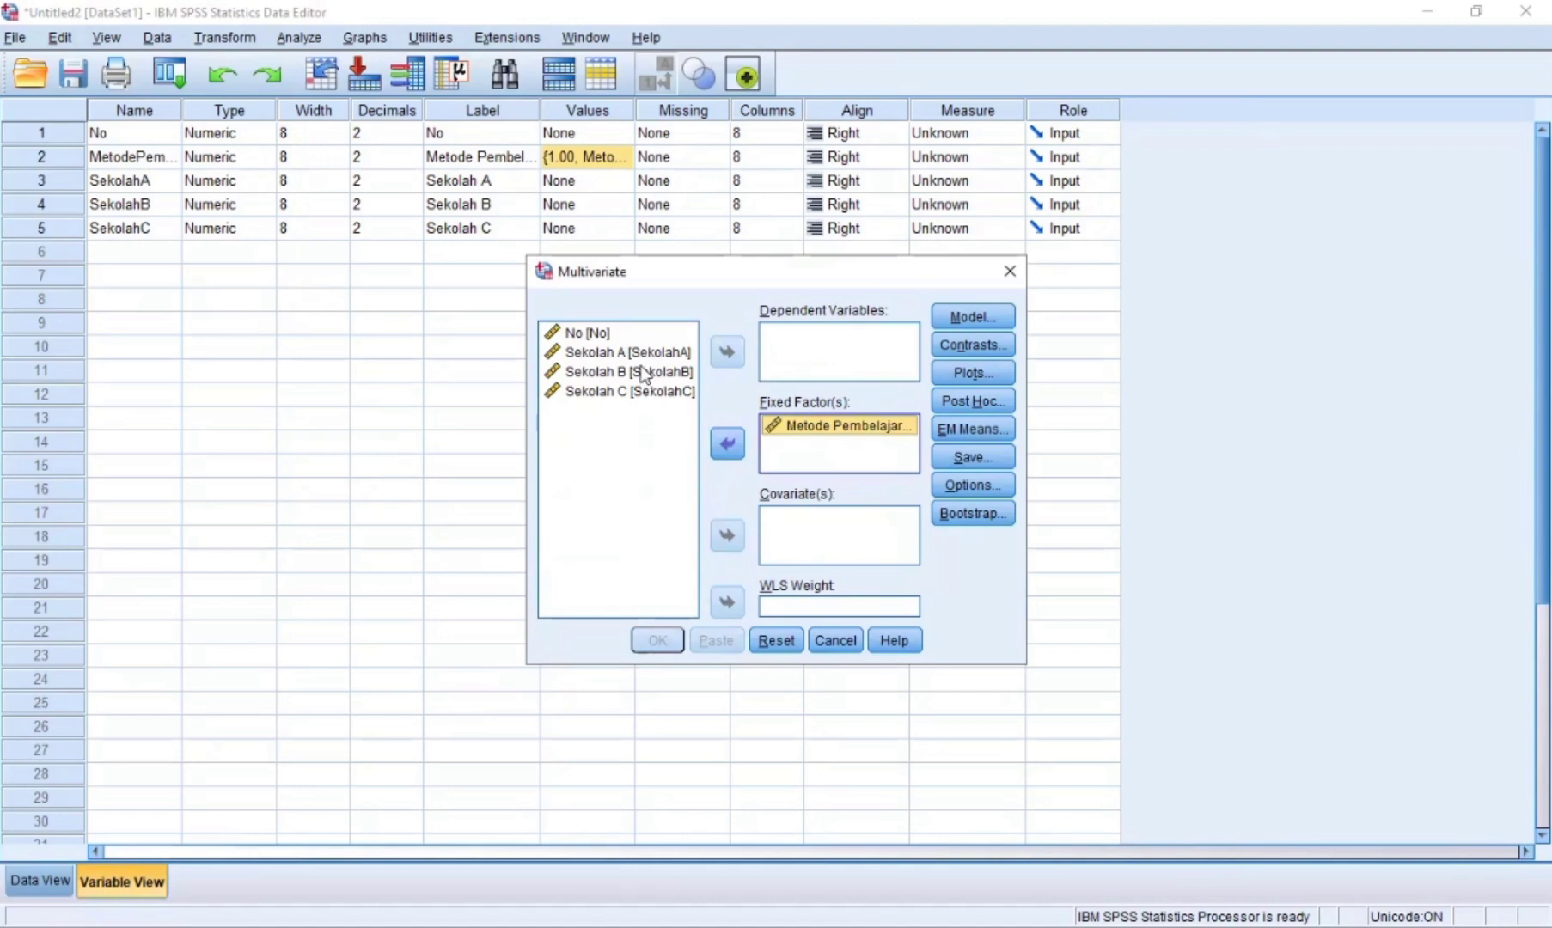
Assign Sekolah A, Sekolah B and Sekolah C as the dependent variables of the multivariate analysis
click(641, 358)
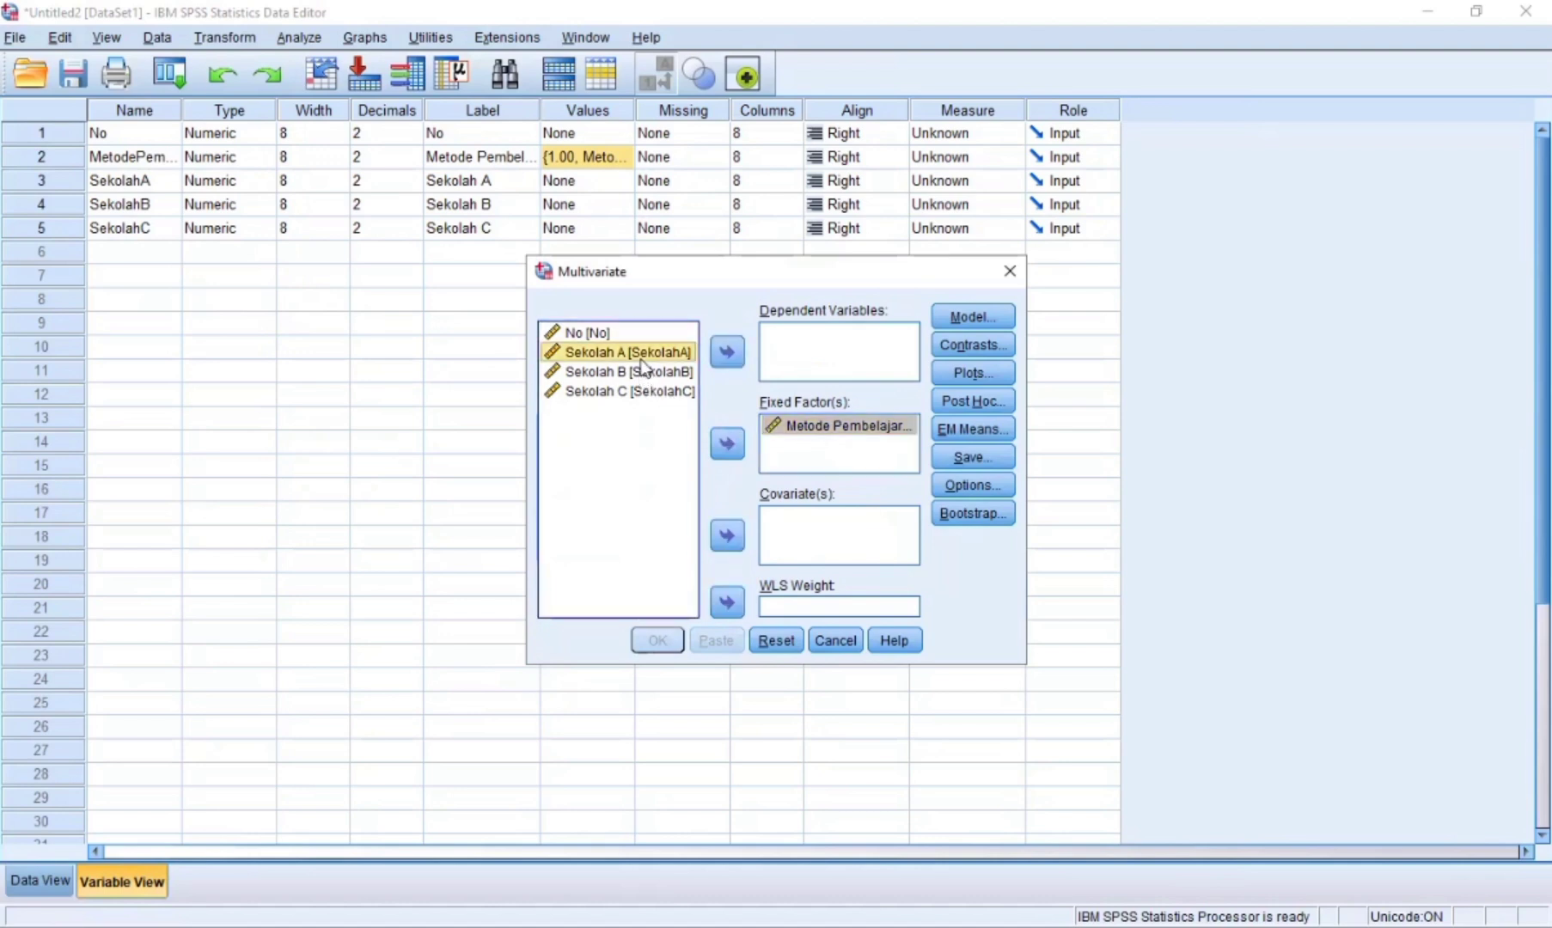
key(shift+Down)
key(shift+Down)
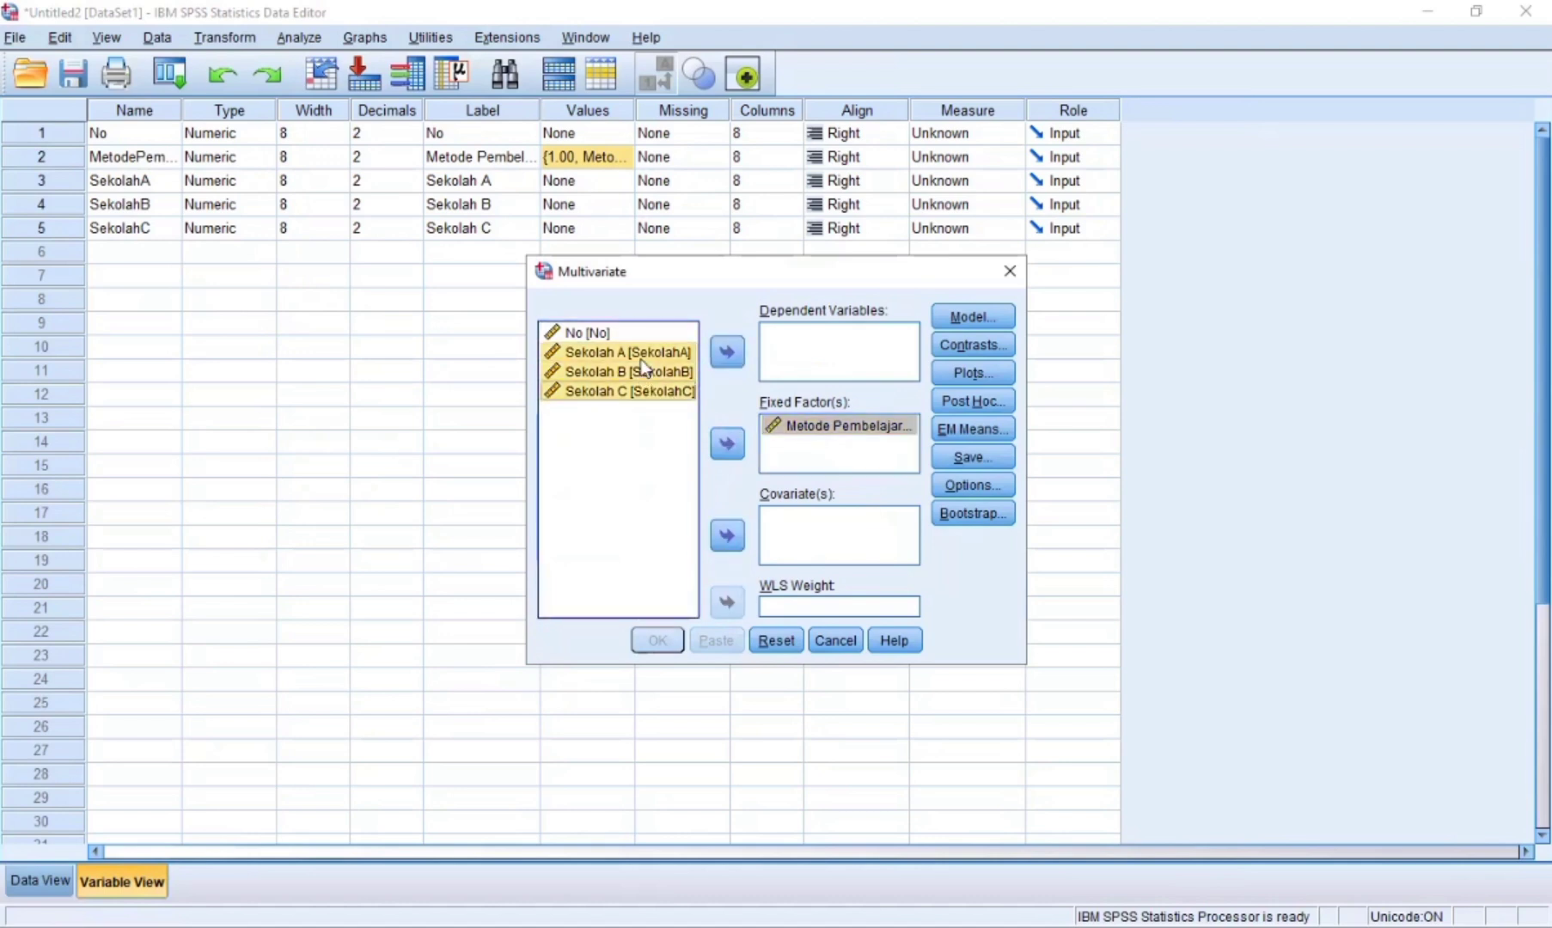
click(727, 351)
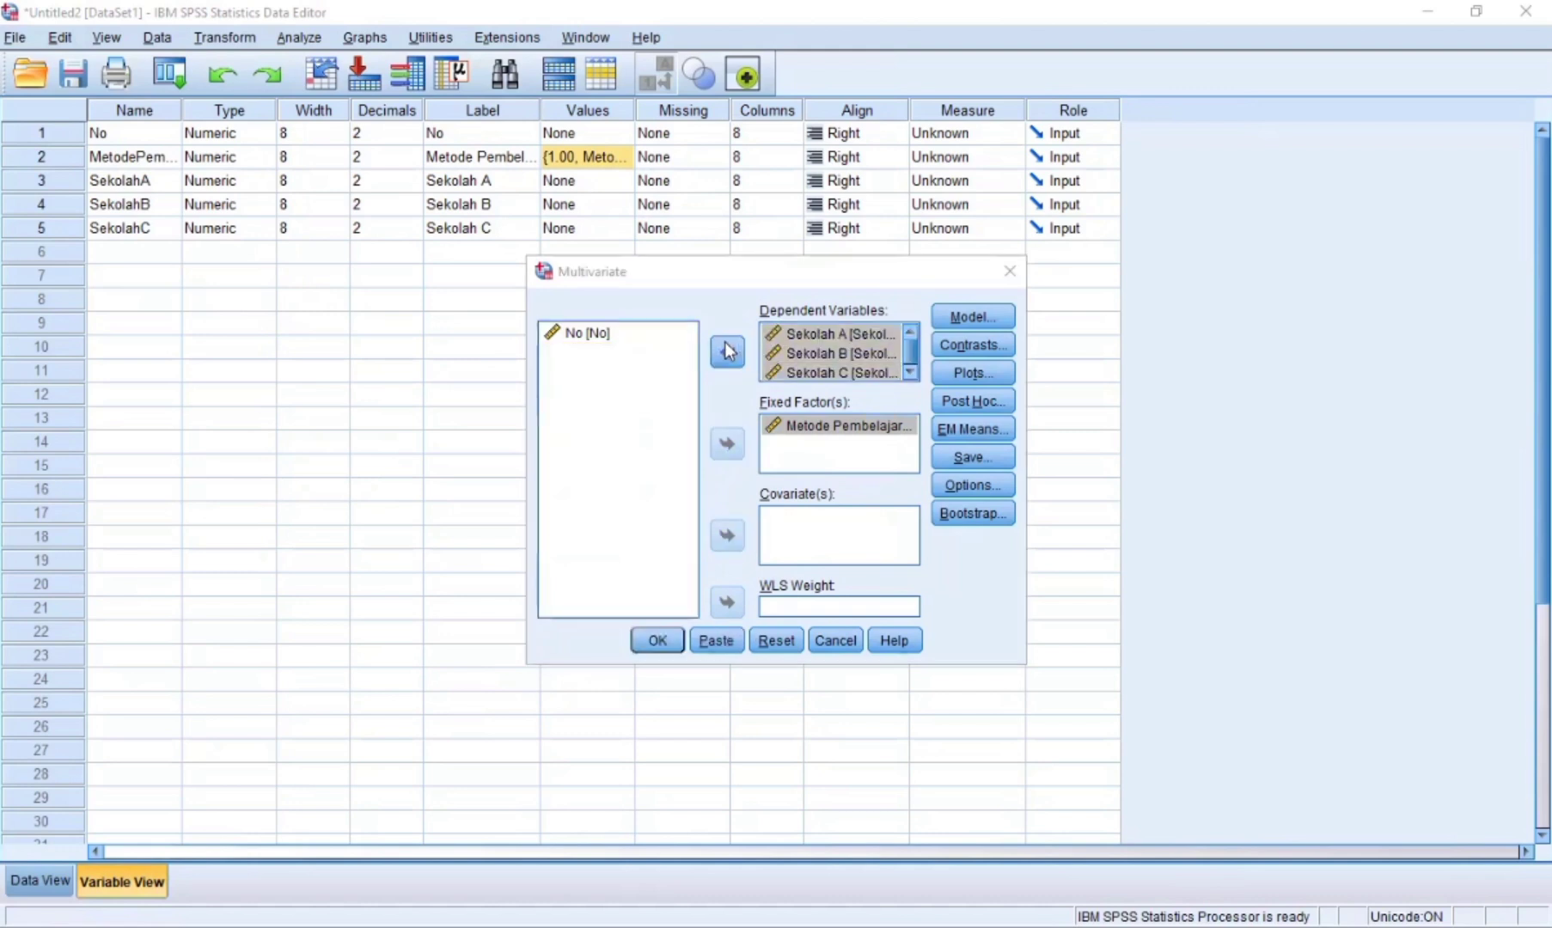
Include descriptive statistics, estimates of effect size and homogeneity tests in the multivariate analysis output
click(962, 488)
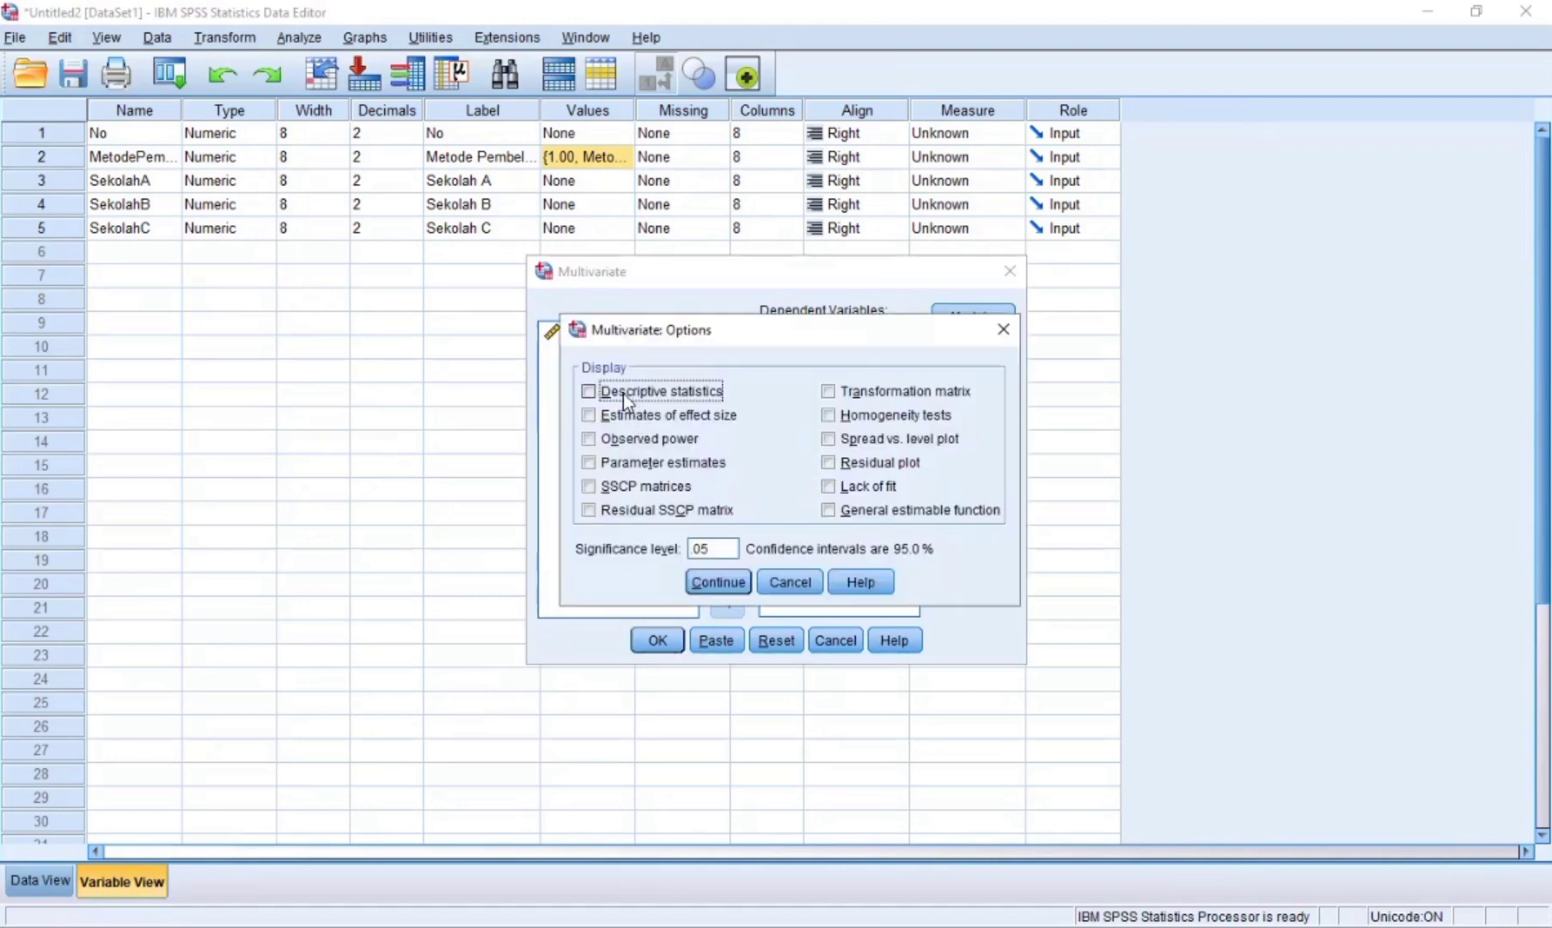
click(620, 395)
click(660, 415)
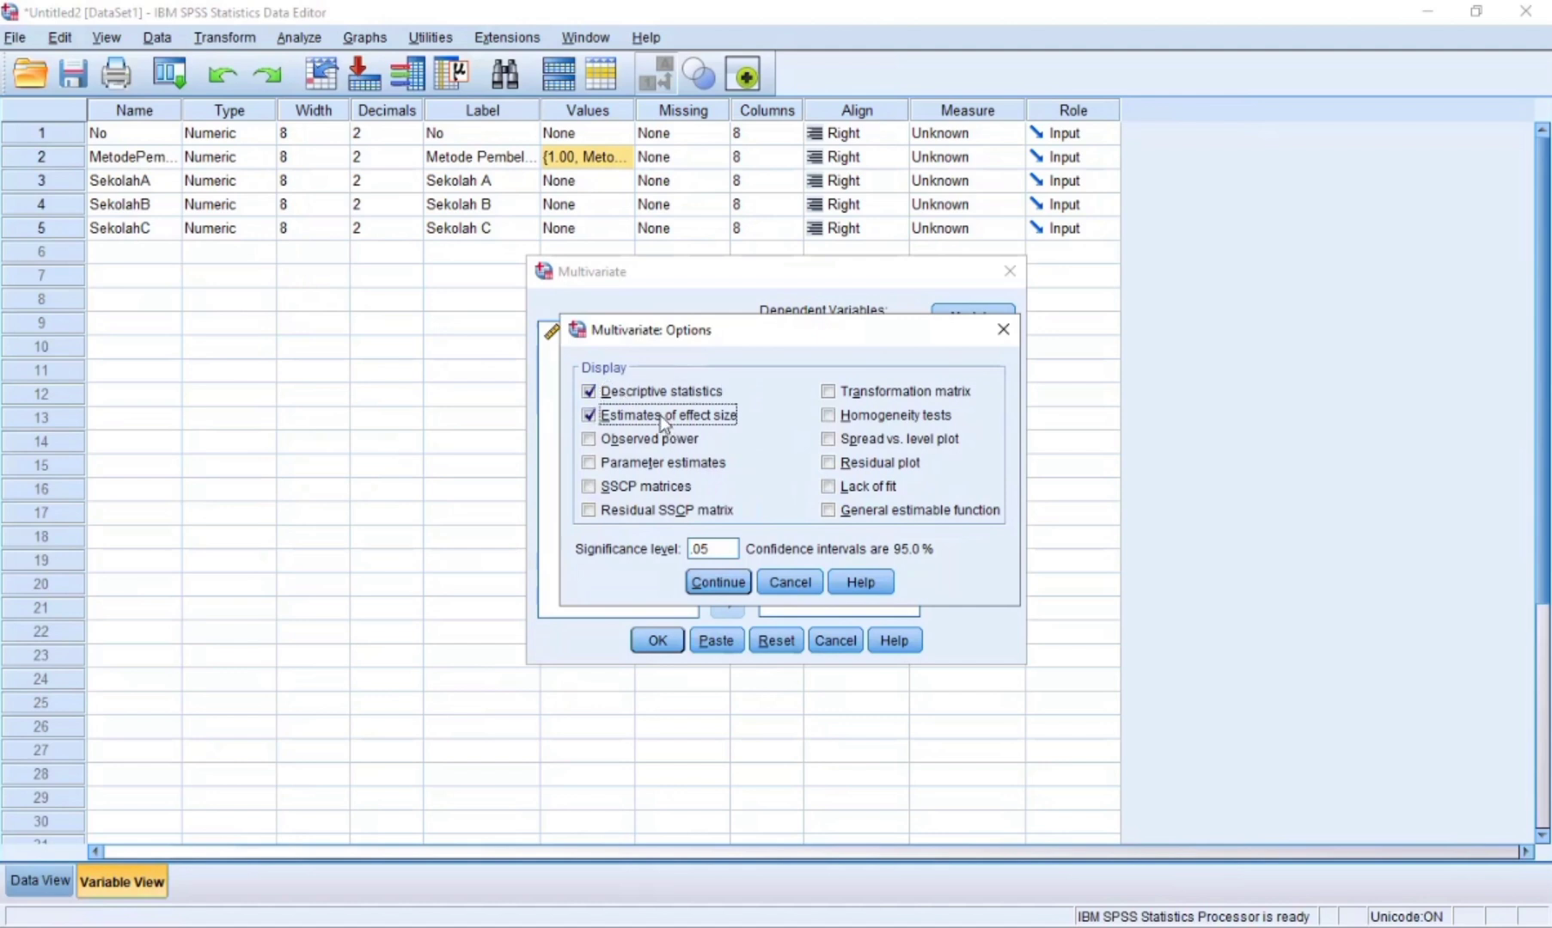
click(838, 415)
click(716, 583)
Add a profile plot with MetodePembelajaran on the horizontal axis
click(971, 373)
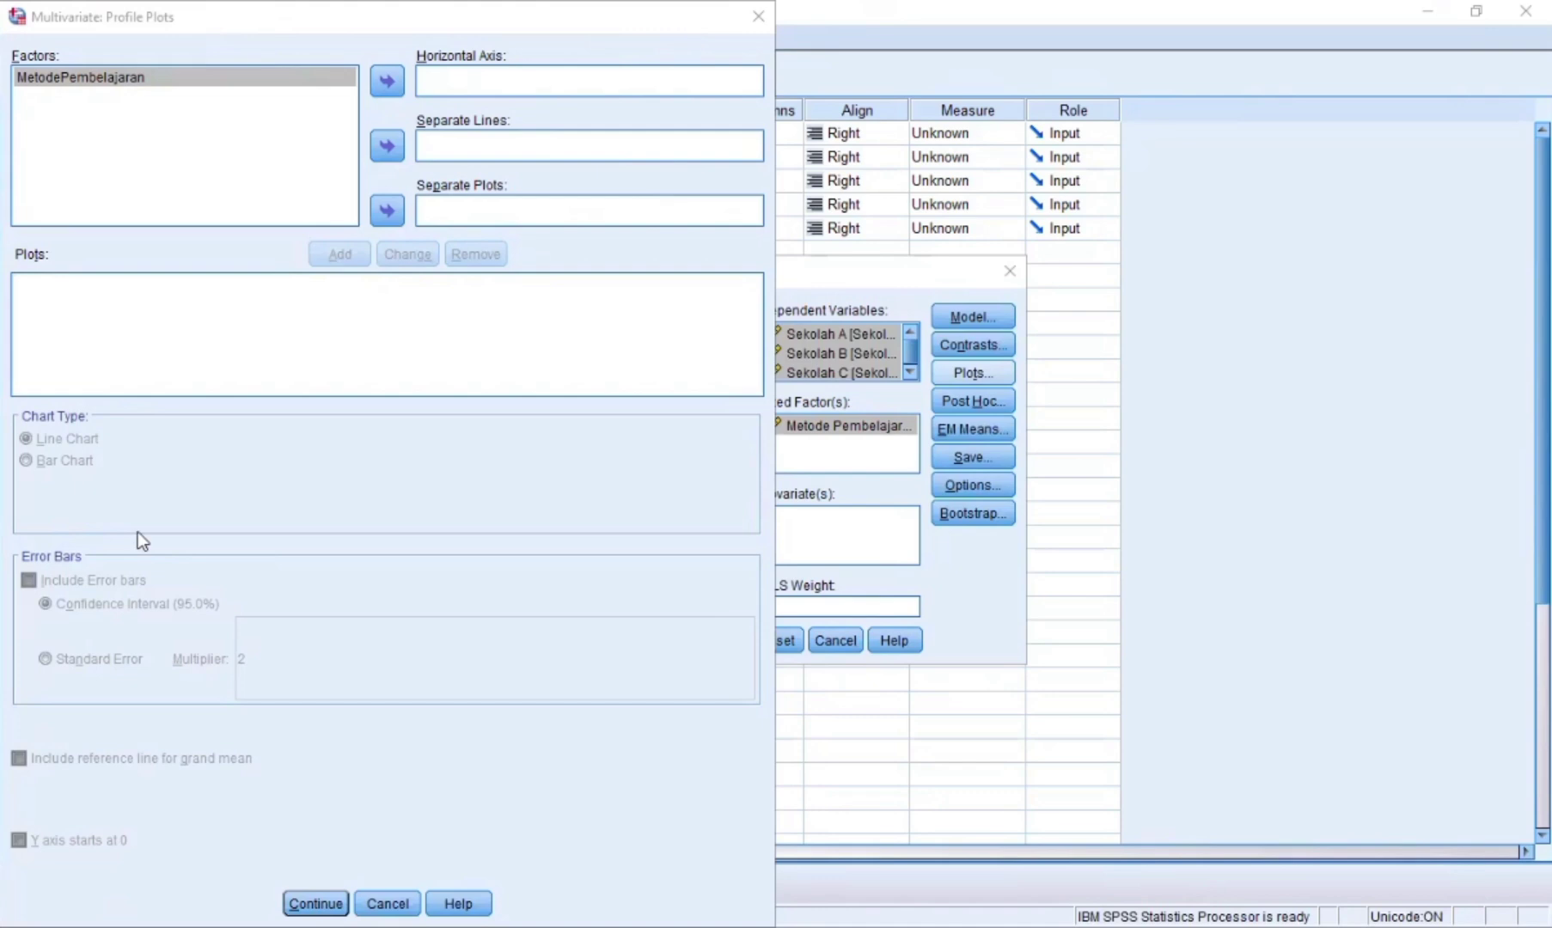
click(391, 86)
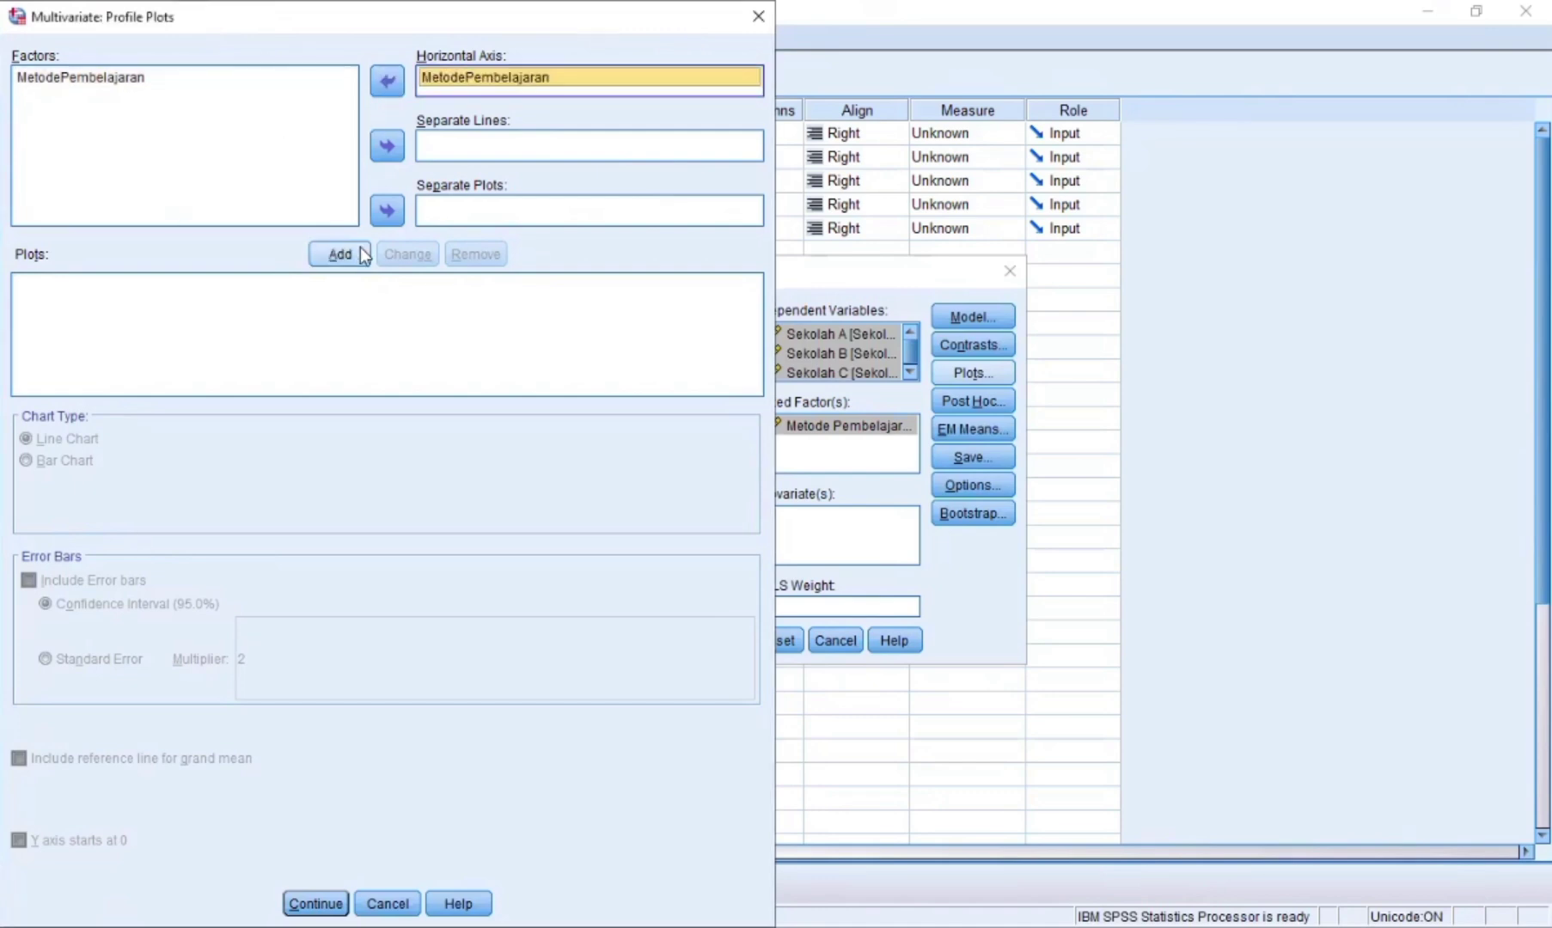
click(355, 256)
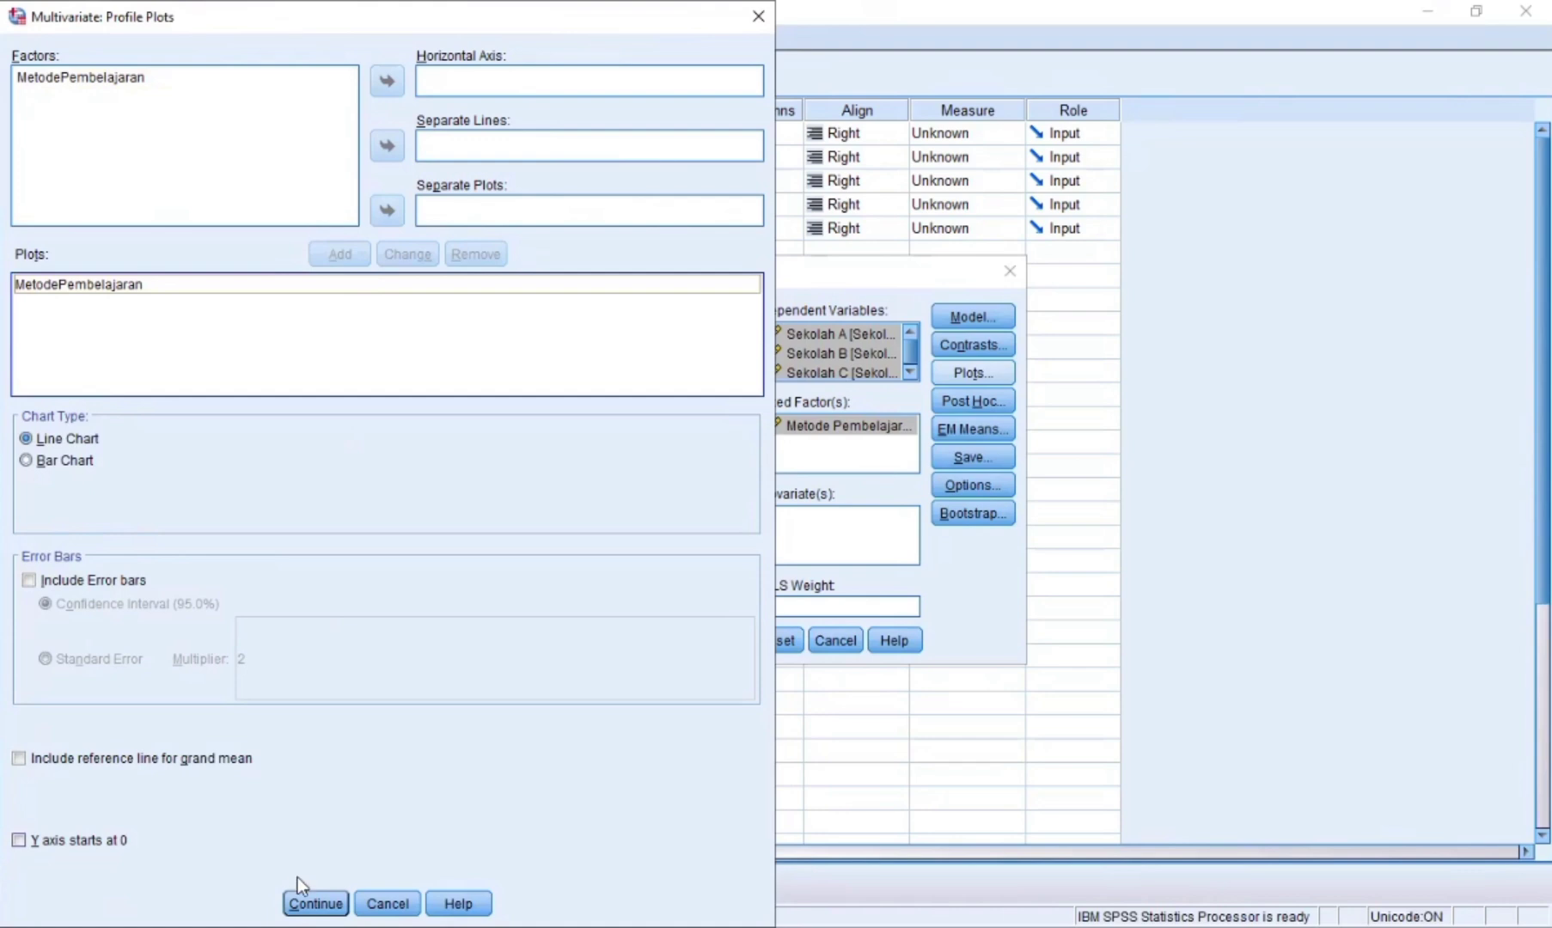
click(308, 901)
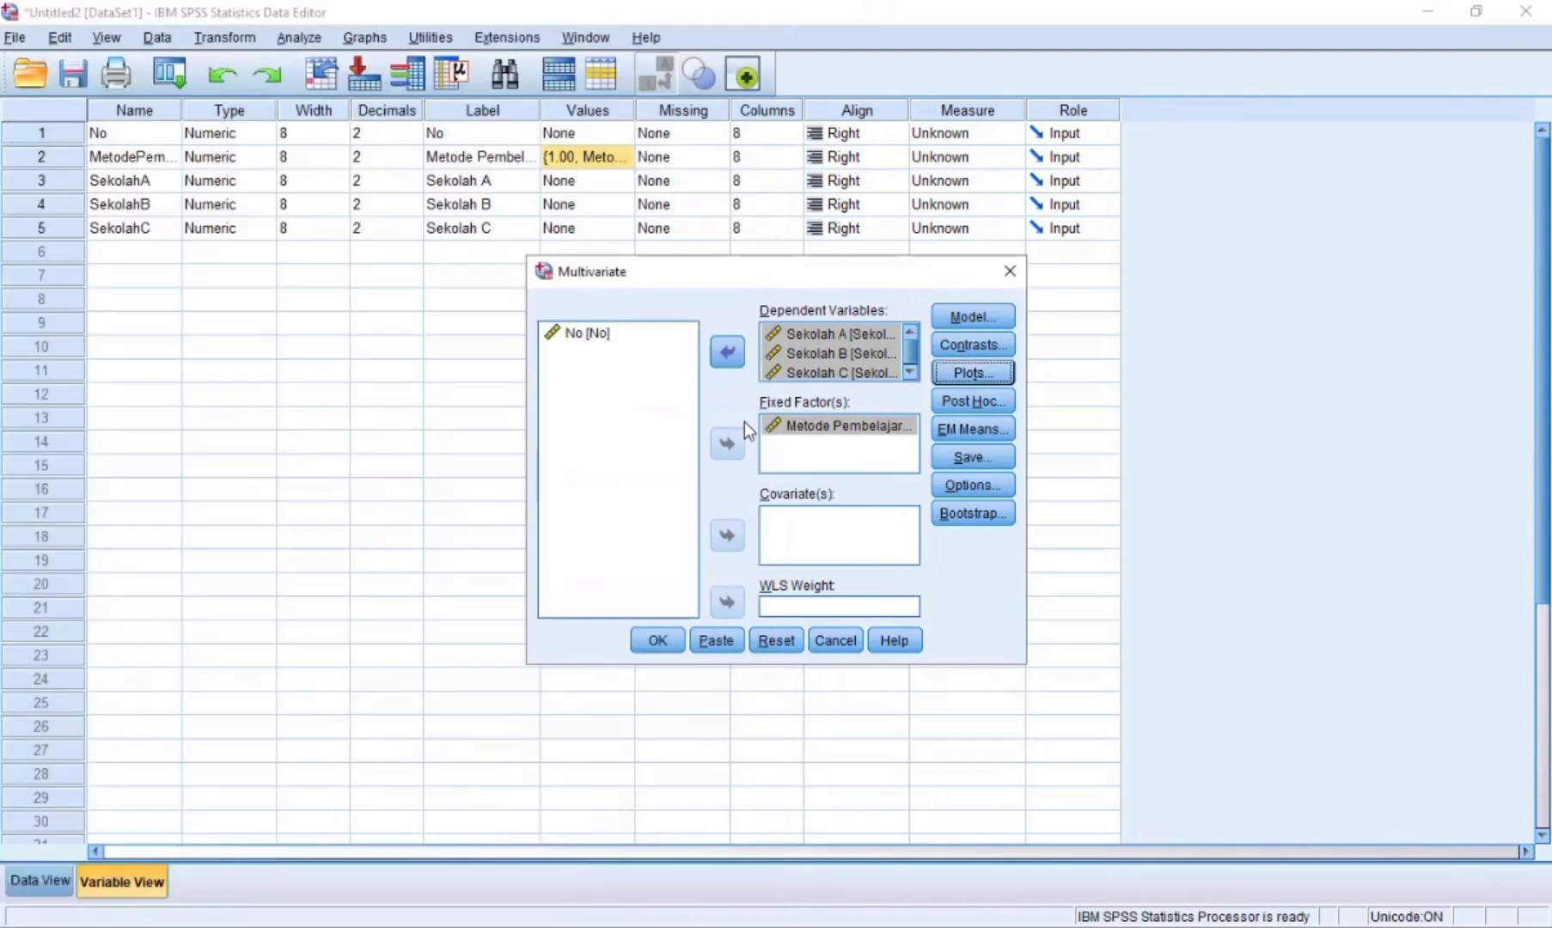
Choose the Simple contrast with First as reference category for MetodePembelajaran and run the multivariate analysis
click(986, 343)
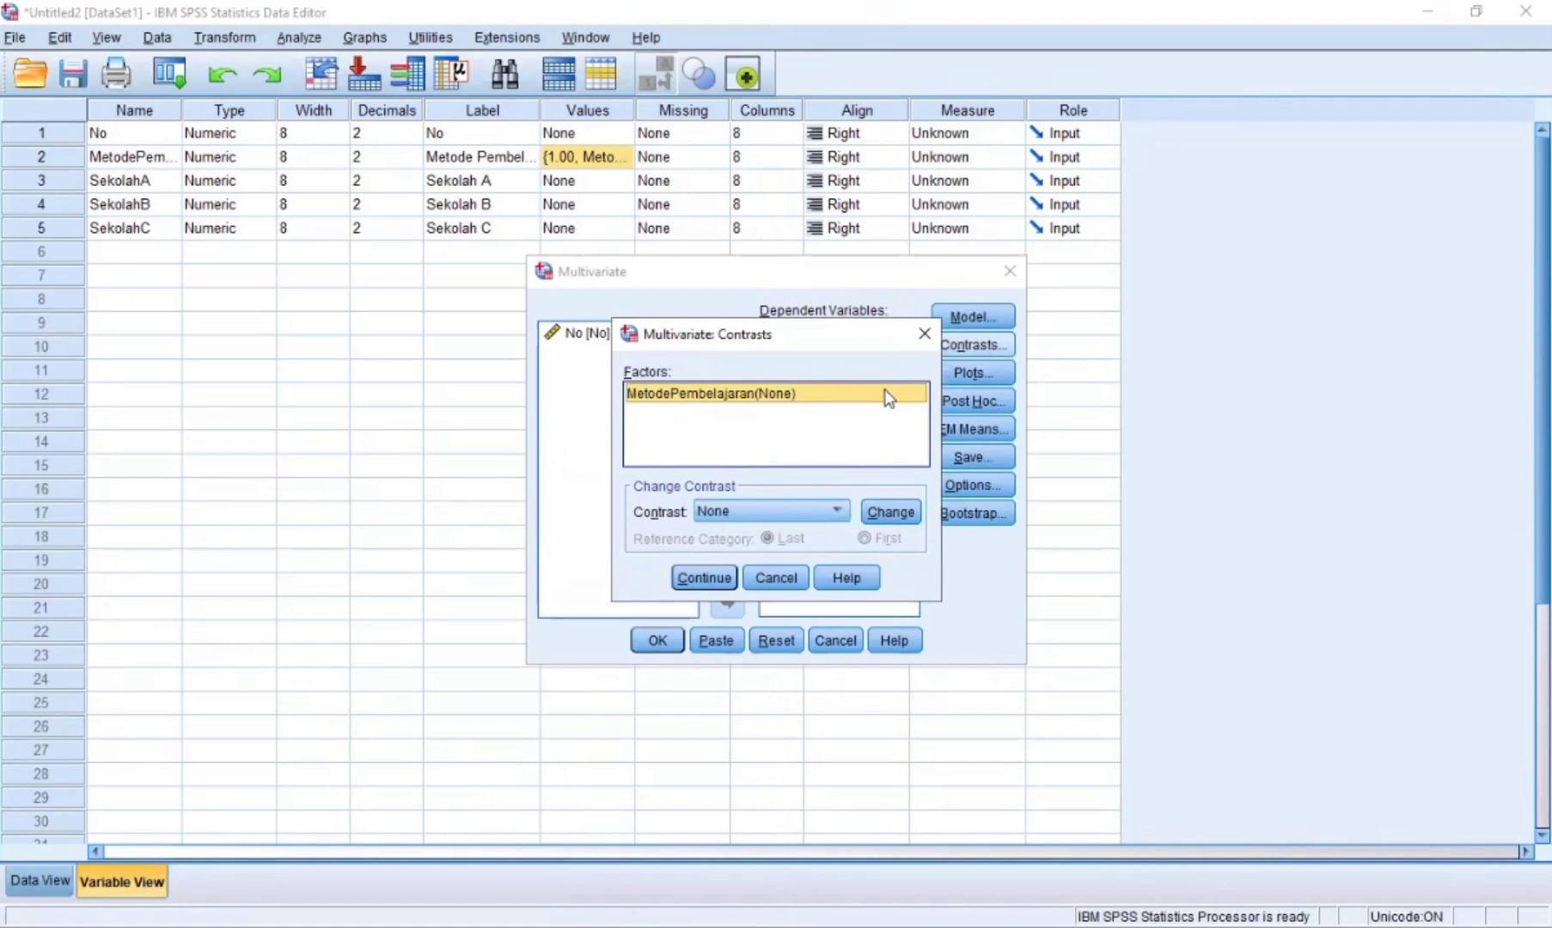
click(841, 510)
click(833, 566)
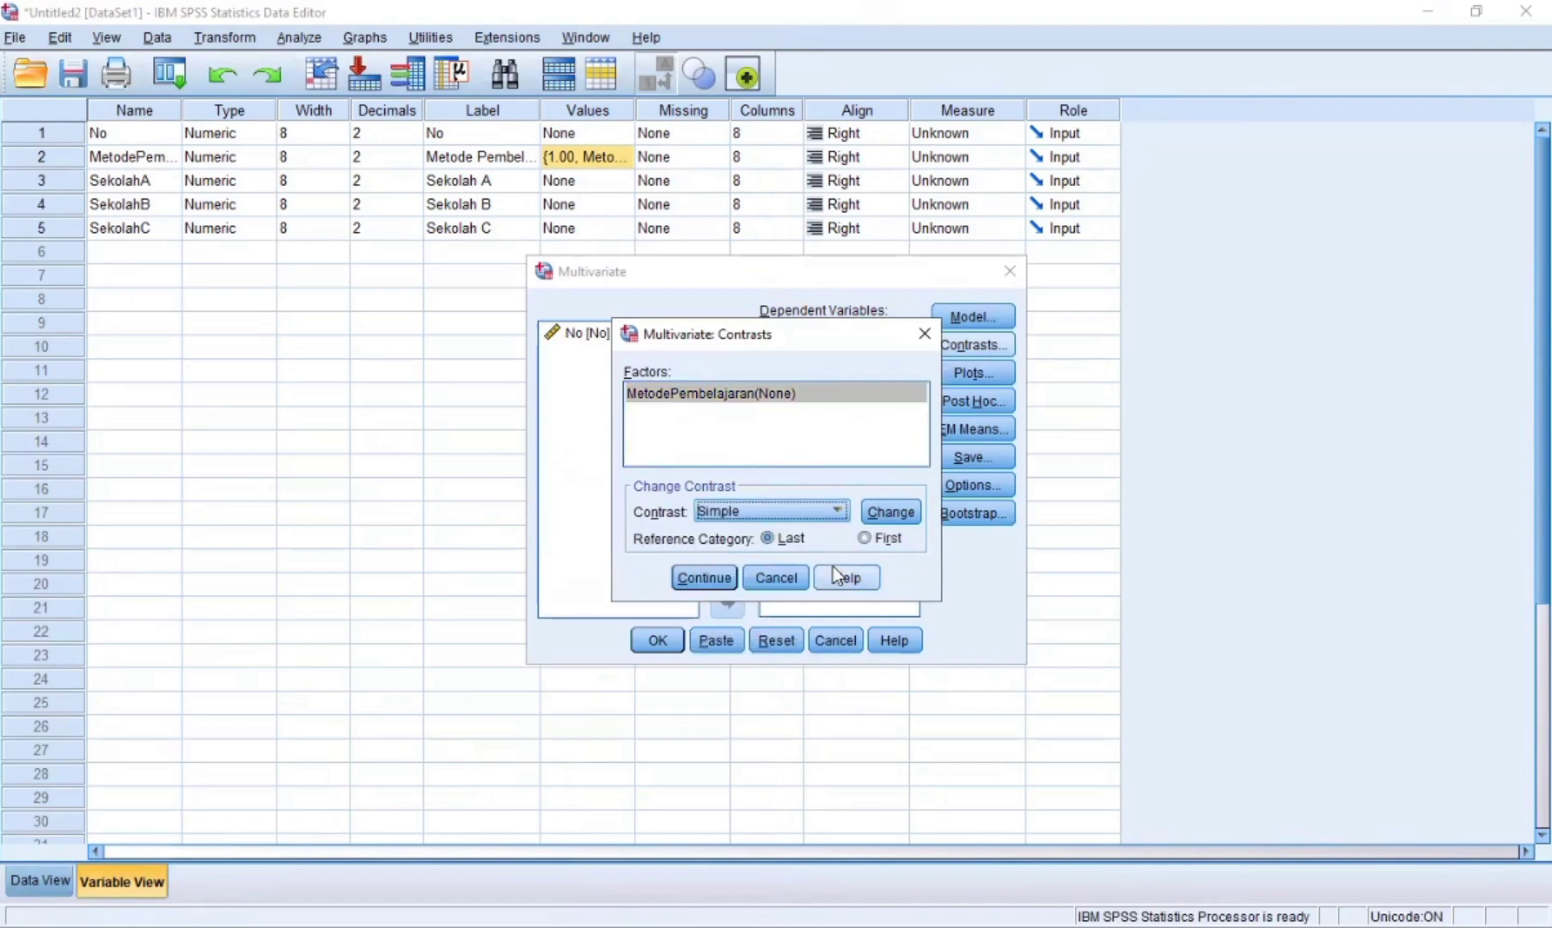
click(886, 539)
click(685, 580)
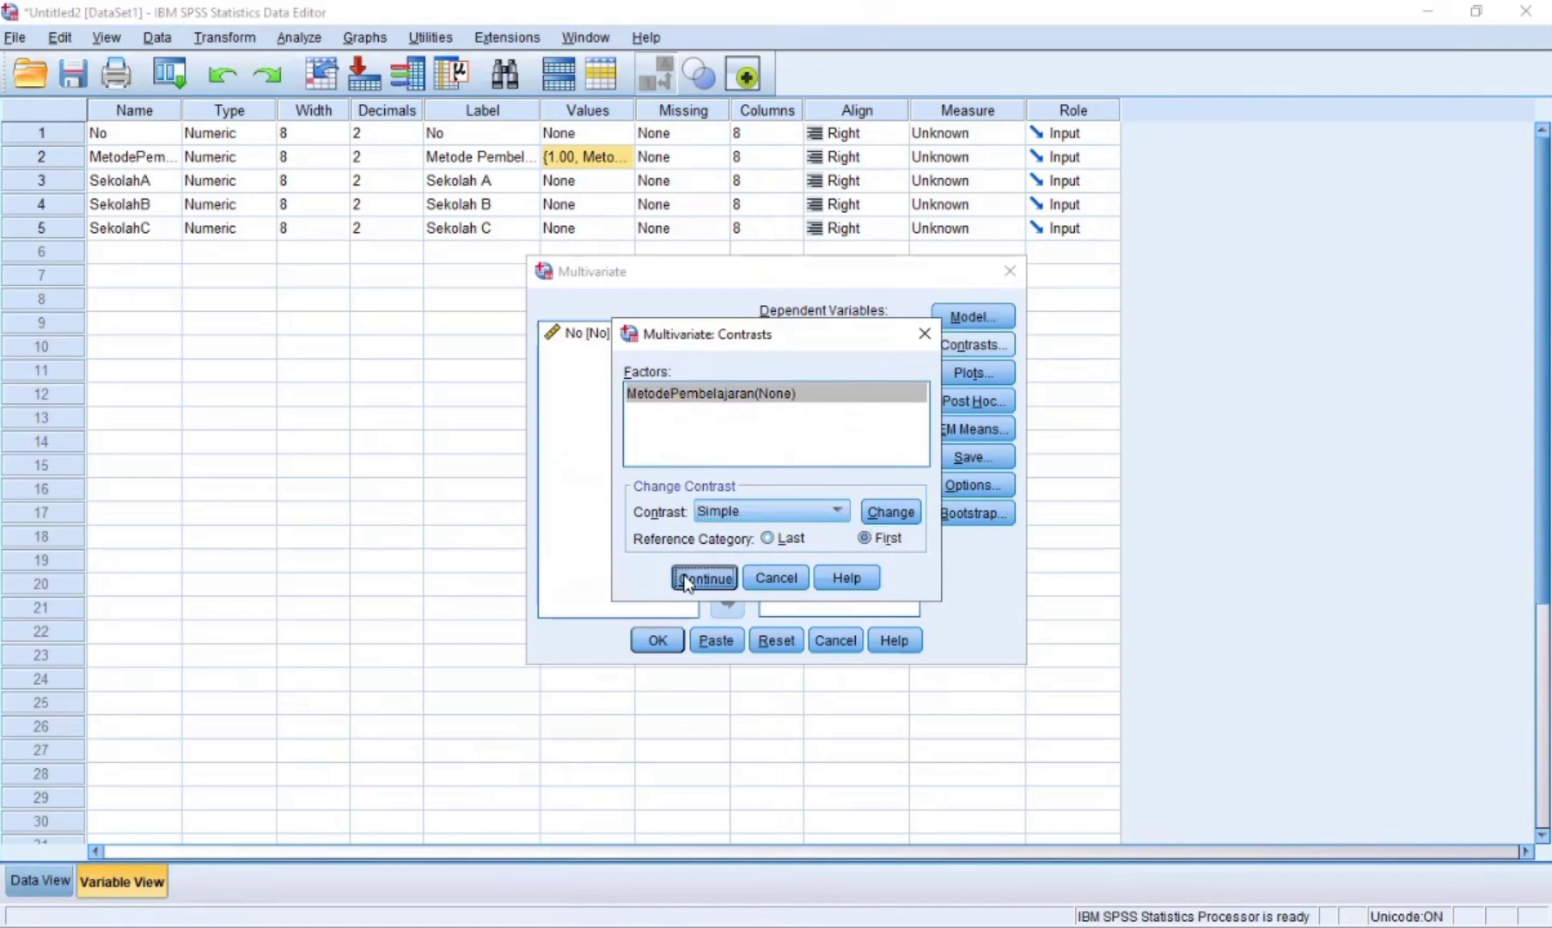
click(650, 644)
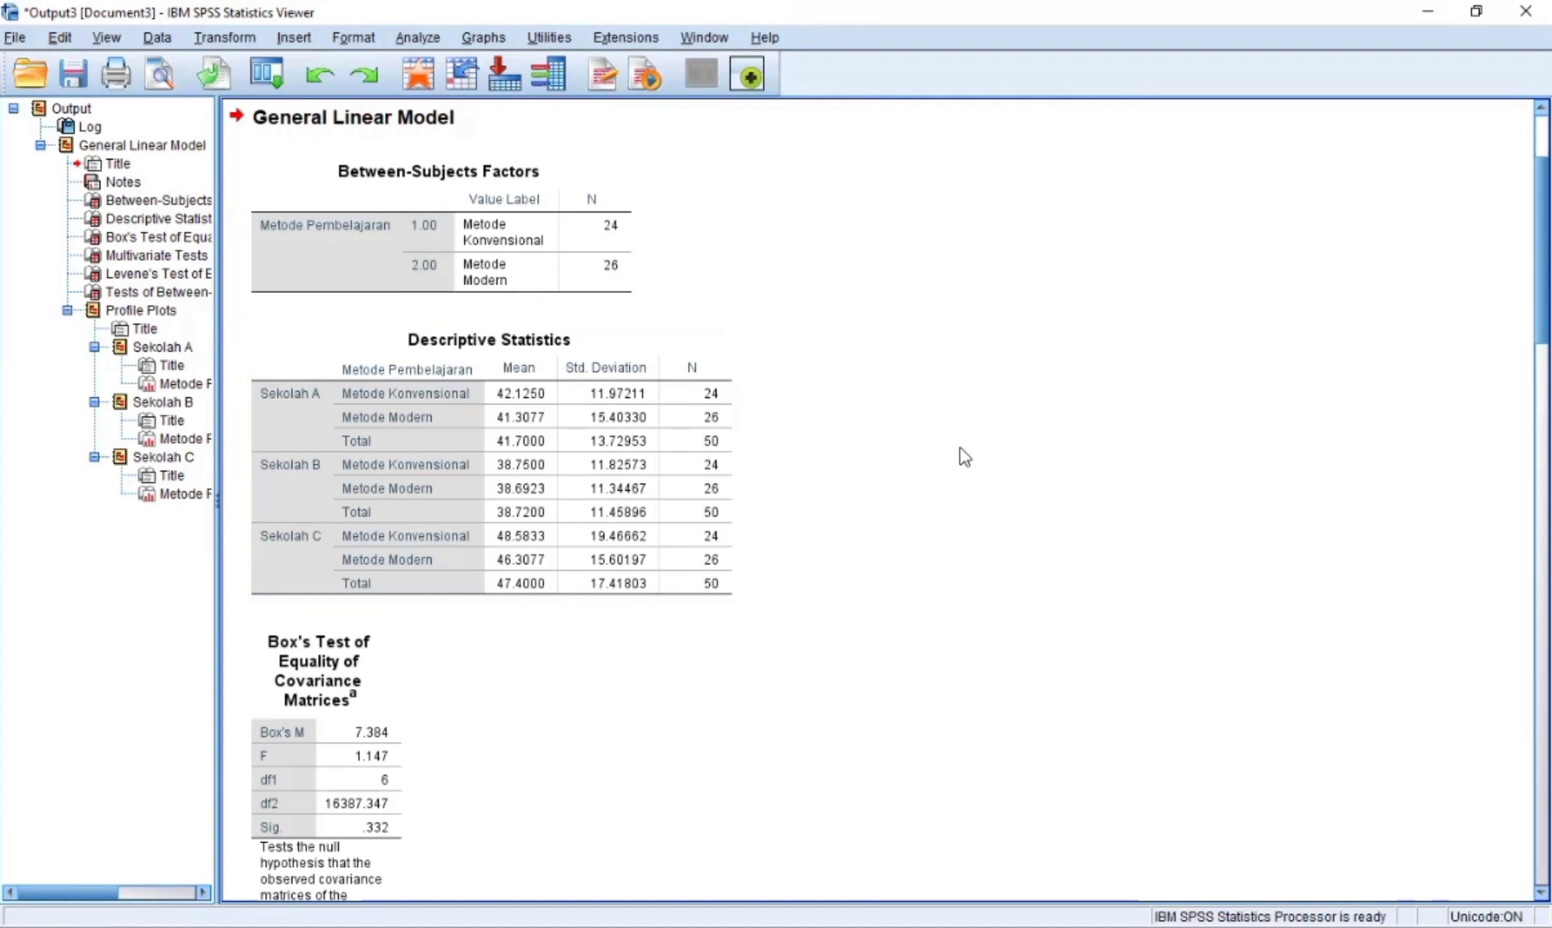
Examine the output tables for Box's Test, Multivariate Tests, Levene's Test and Tests of Between-Subjects Effects
scroll(964, 456, down, 5)
click(379, 450)
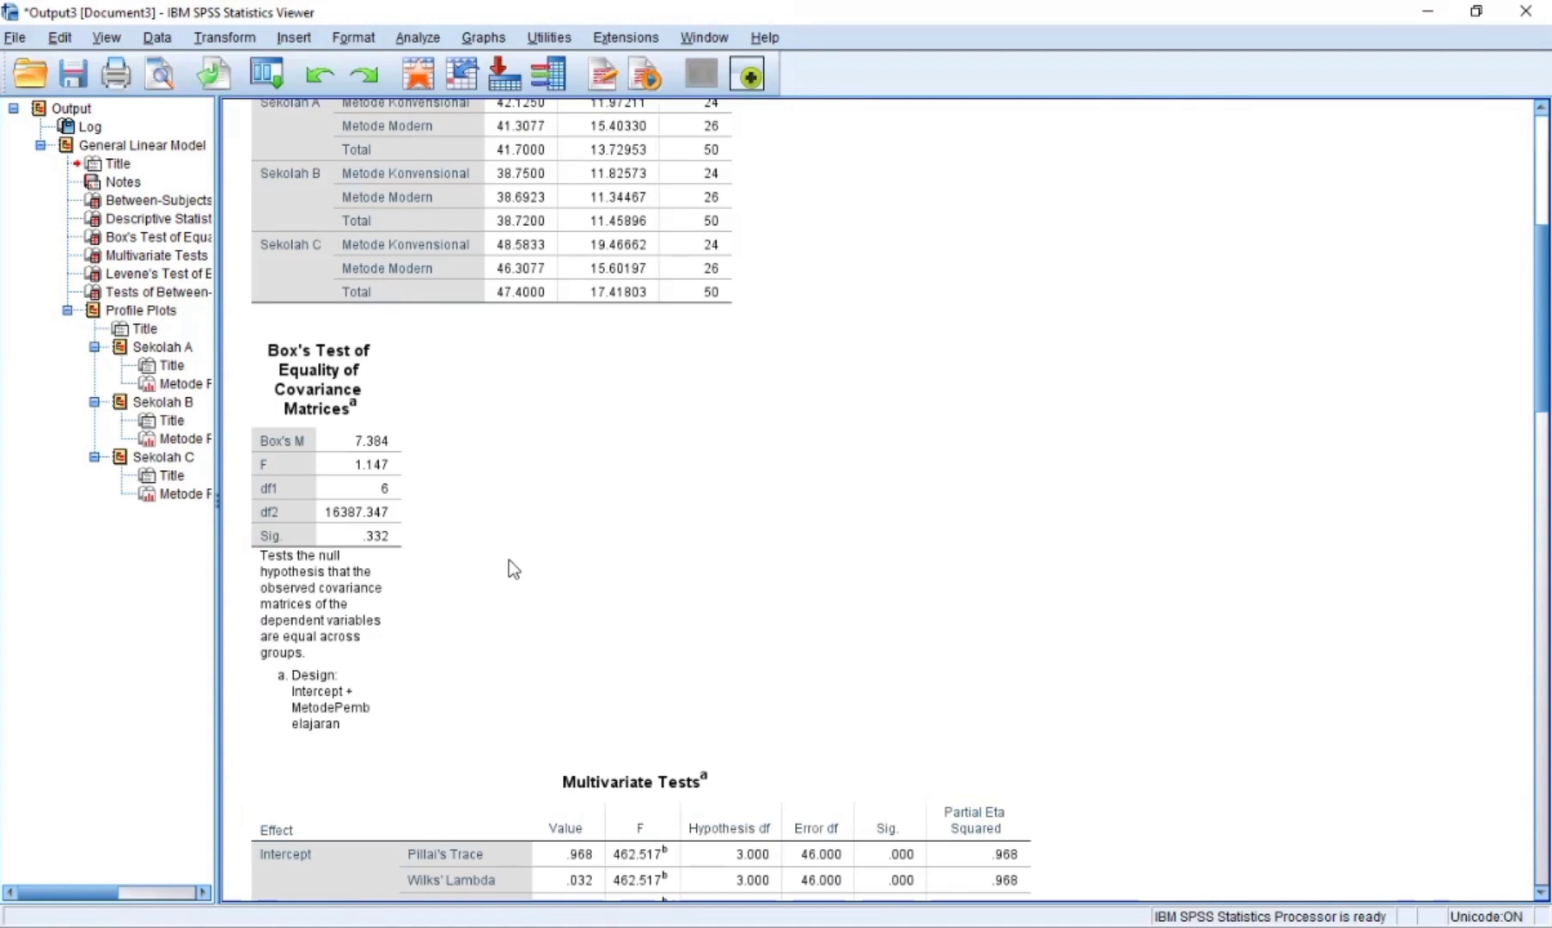
scroll(510, 559, down, 5)
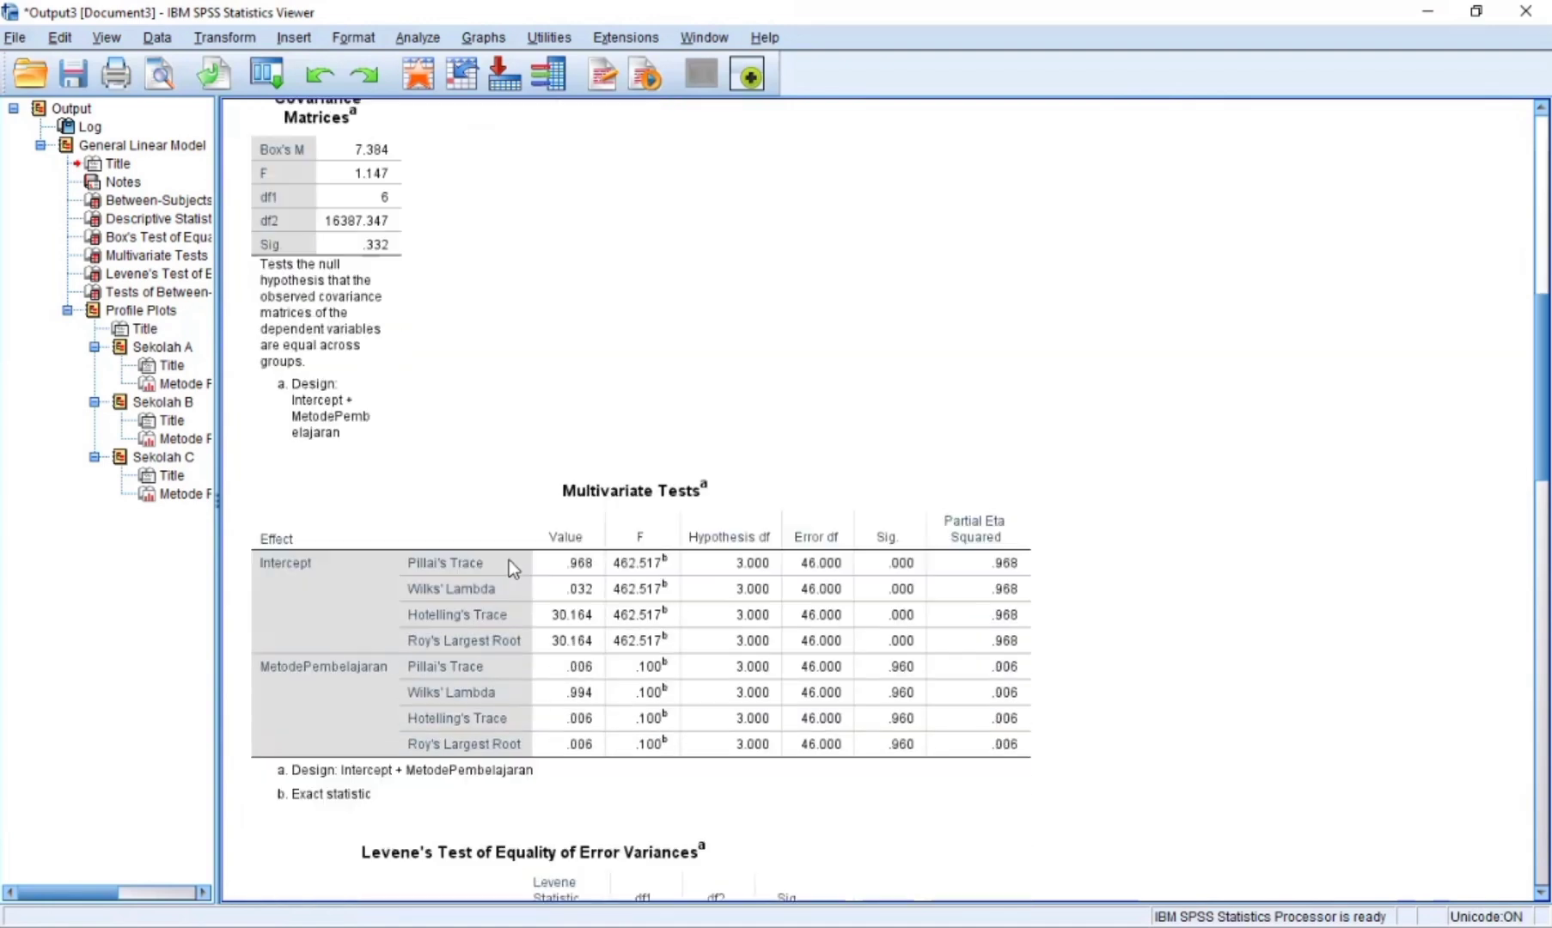
click(510, 559)
scroll(645, 498, down, 2)
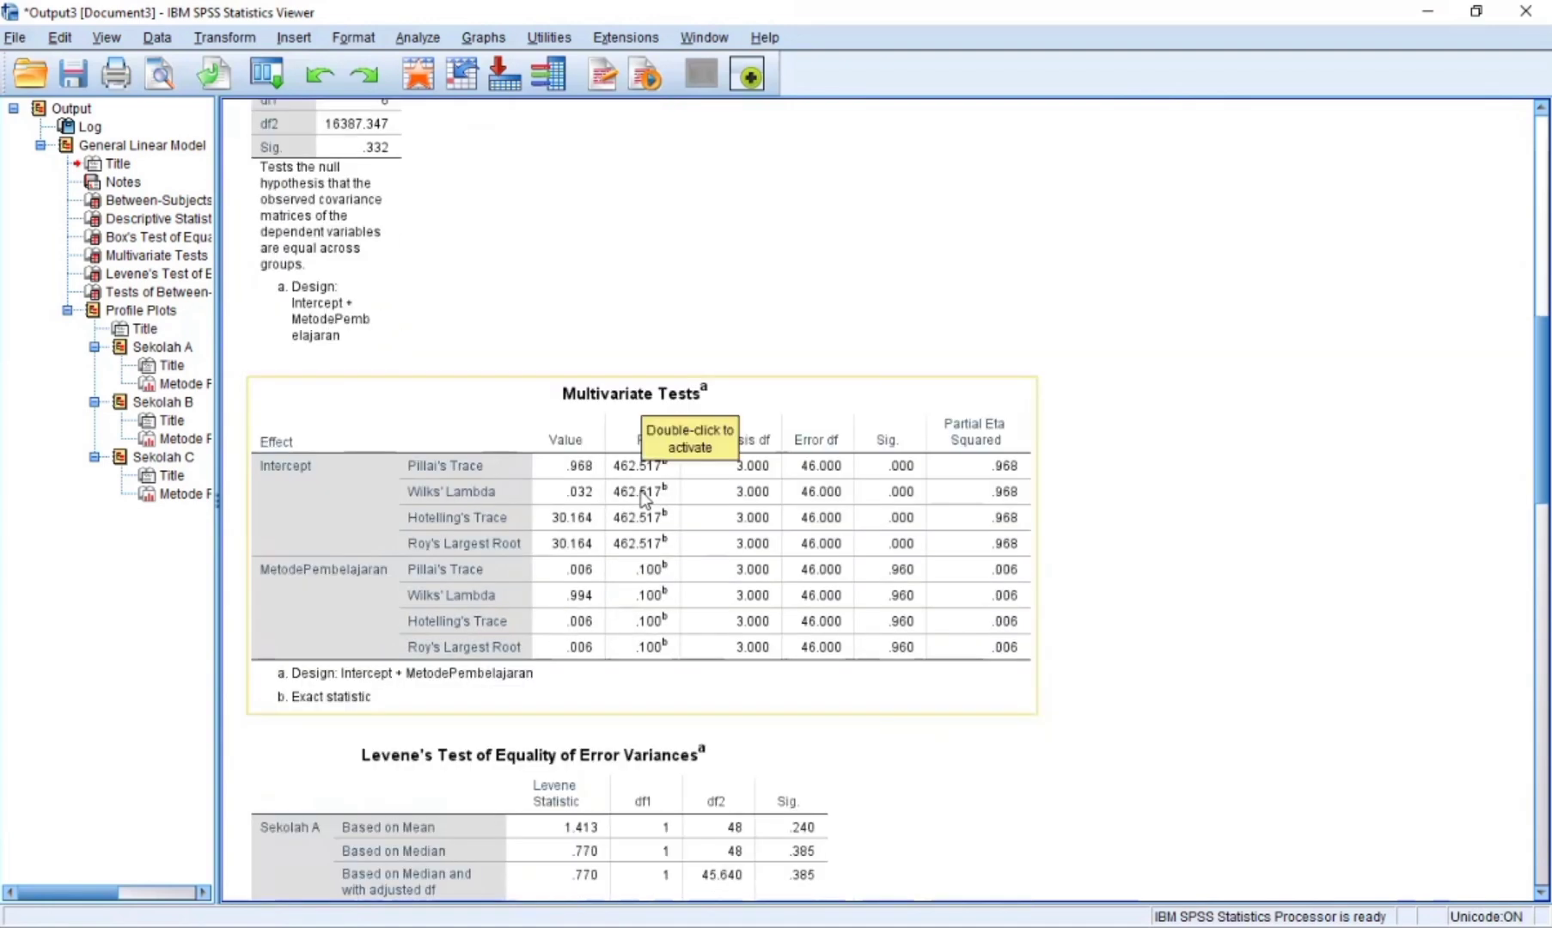
click(981, 395)
scroll(980, 396, down, 4)
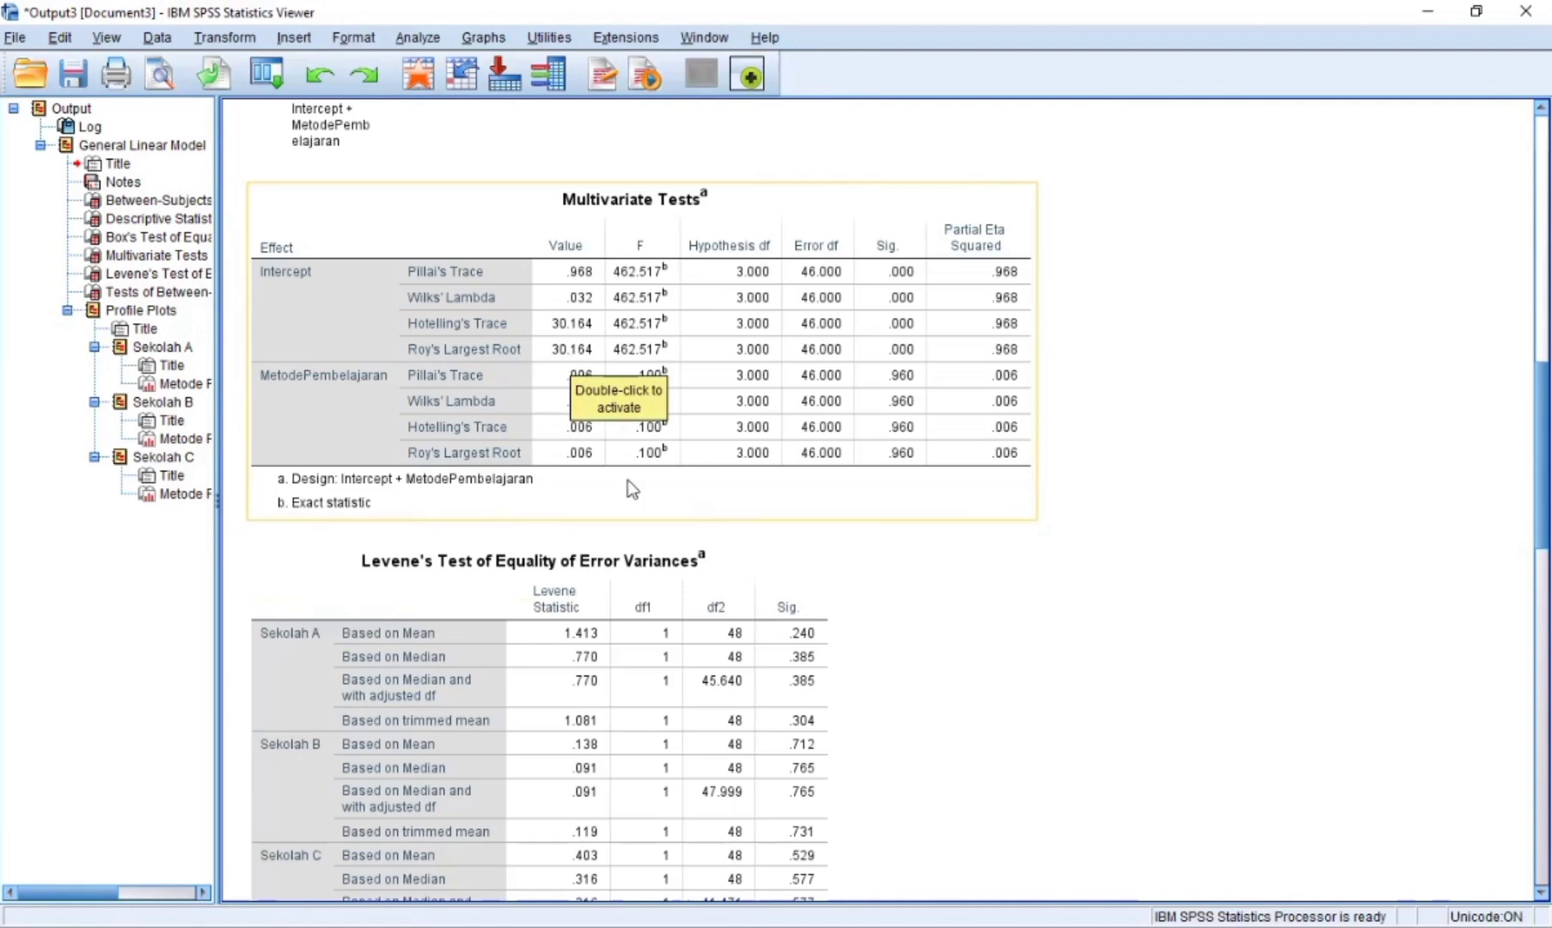
double_click(687, 402)
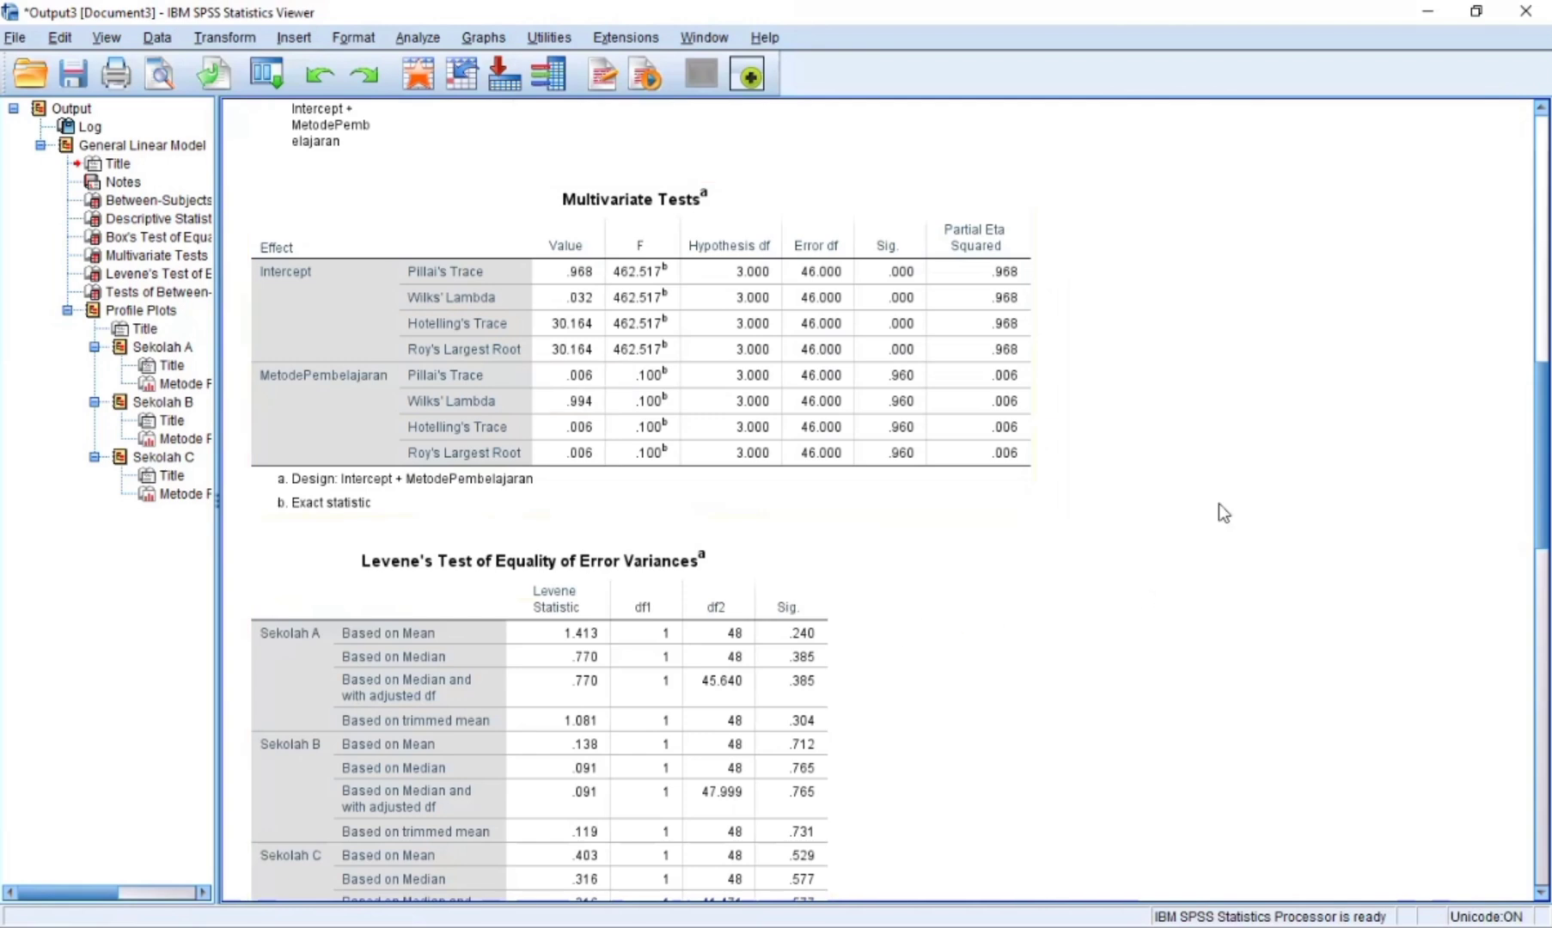
scroll(1218, 504, down, 5)
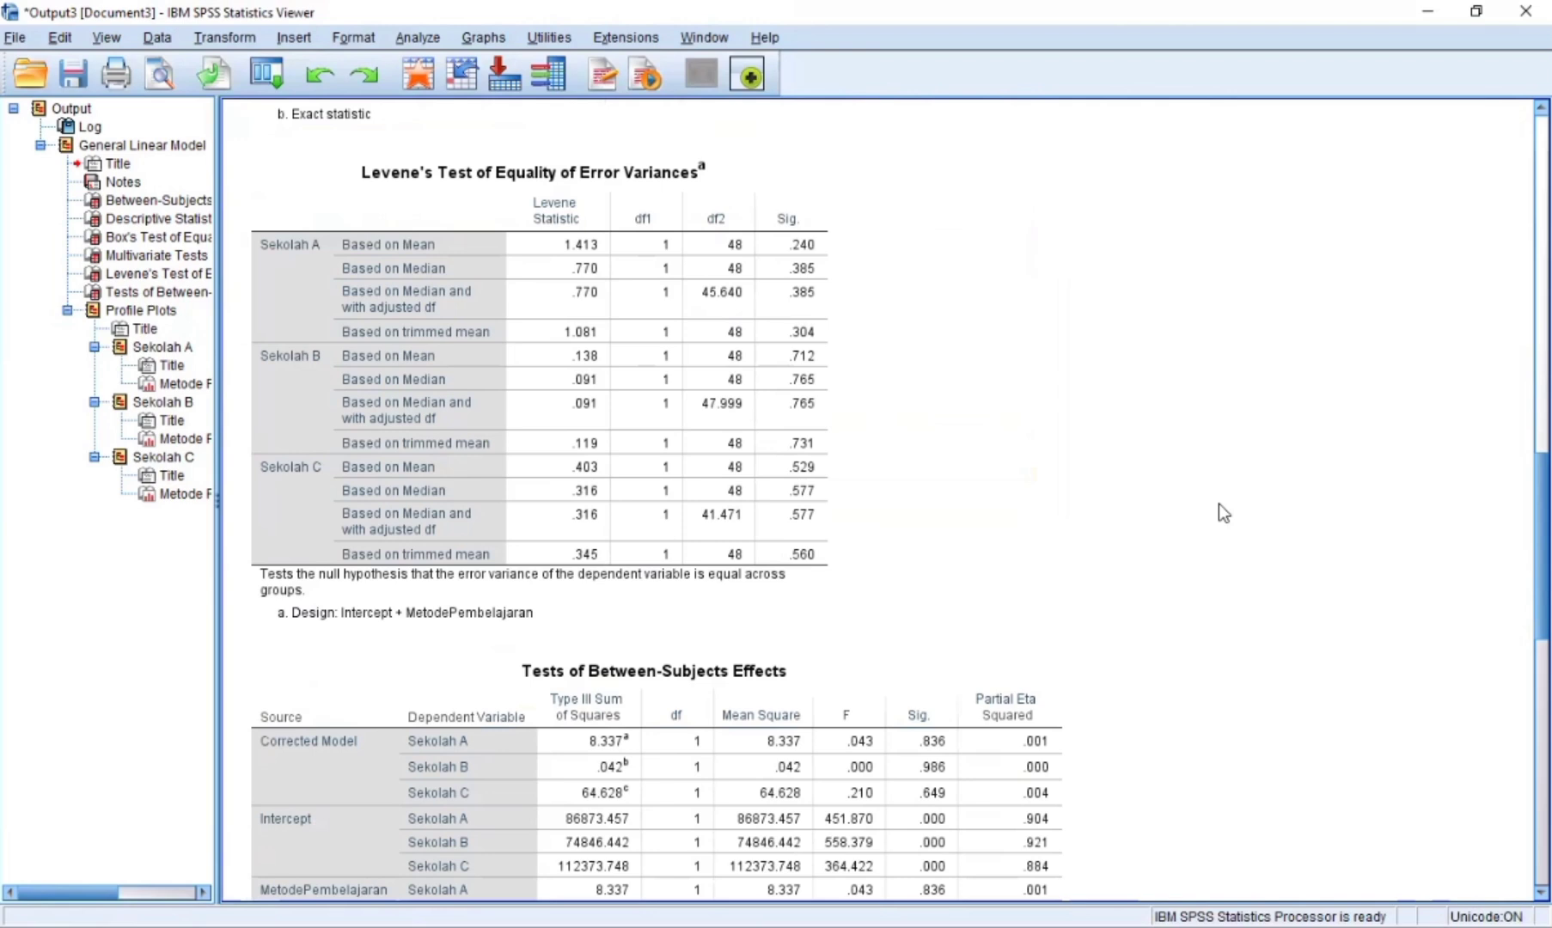
scroll(1033, 504, down, 3)
scroll(1033, 503, down, 3)
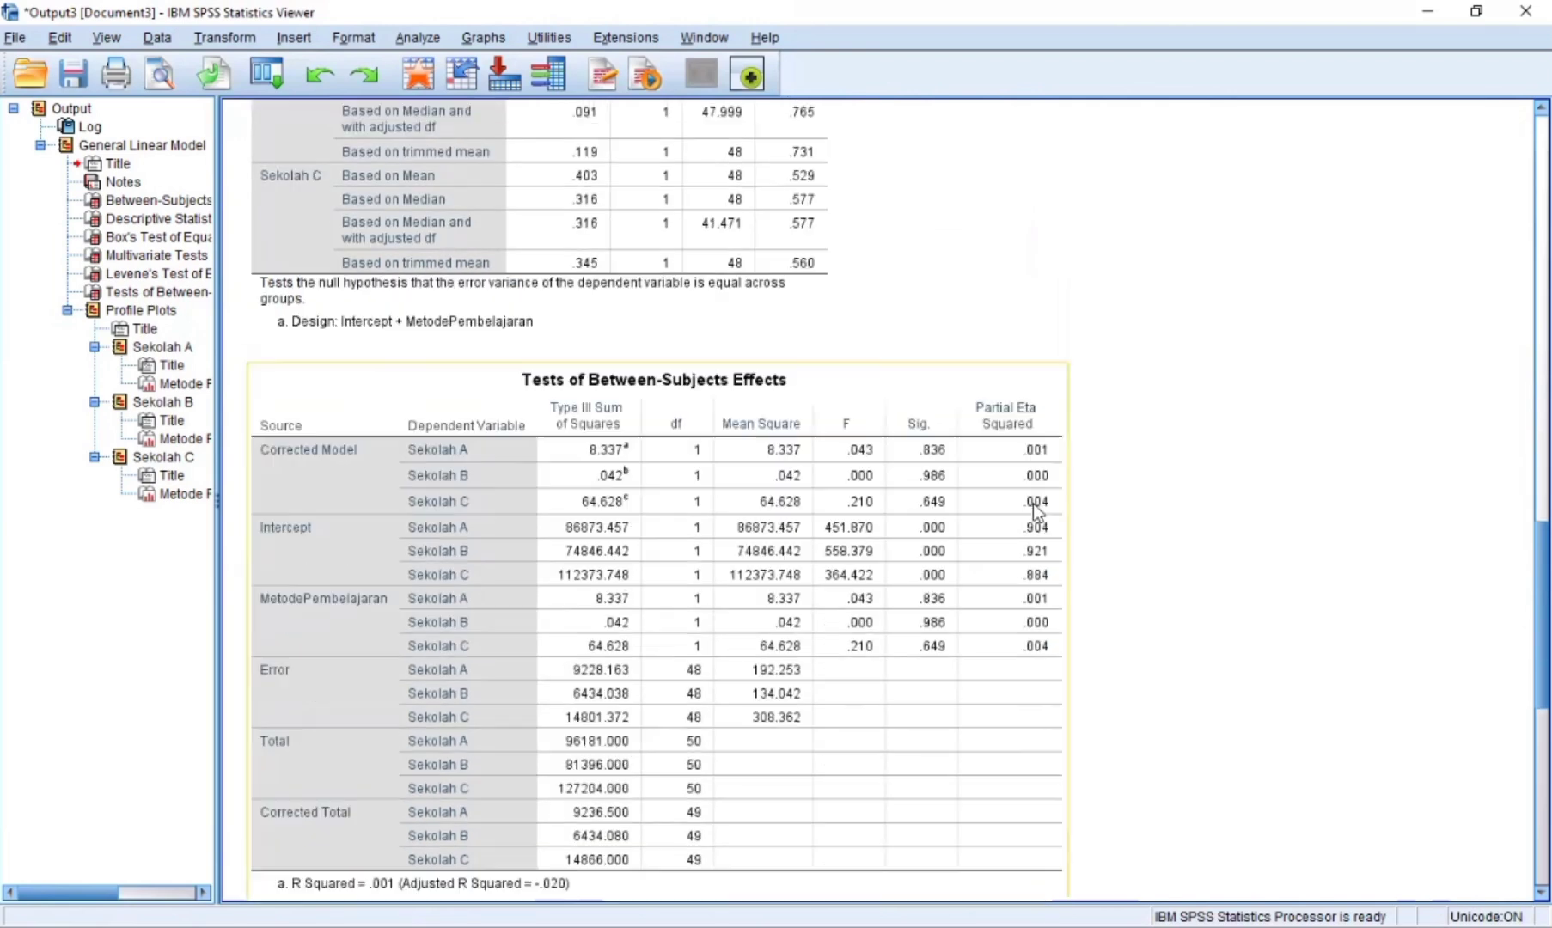